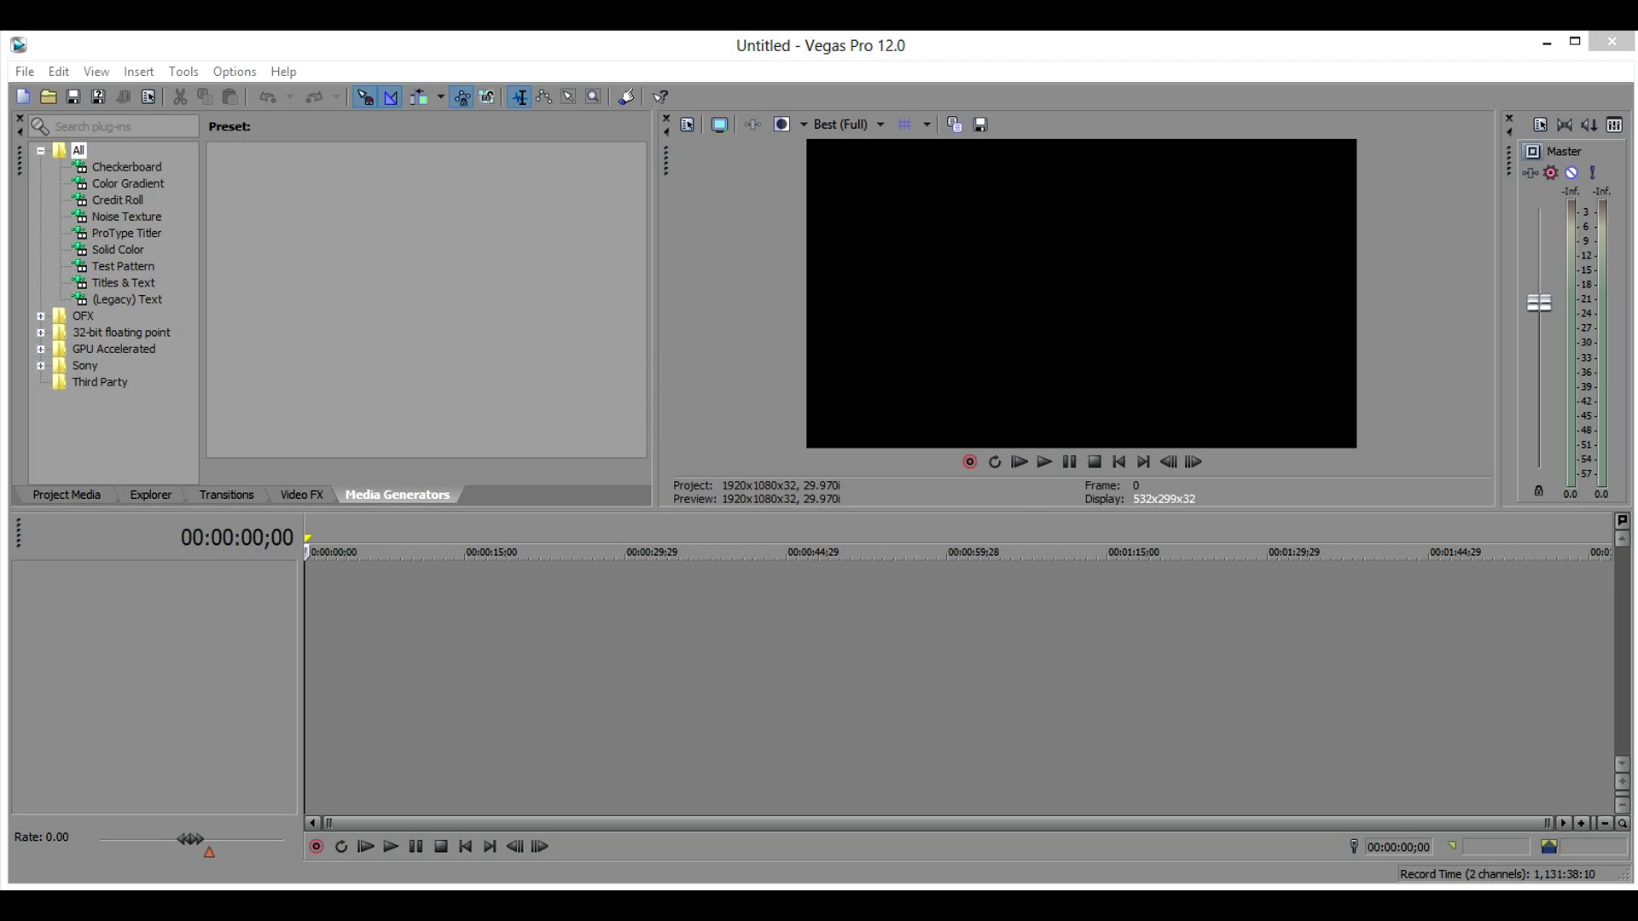
Step: Add the gameplay clip to the timeline and disable resampling on its video event
left_click_drag(471, 680, 446, 680)
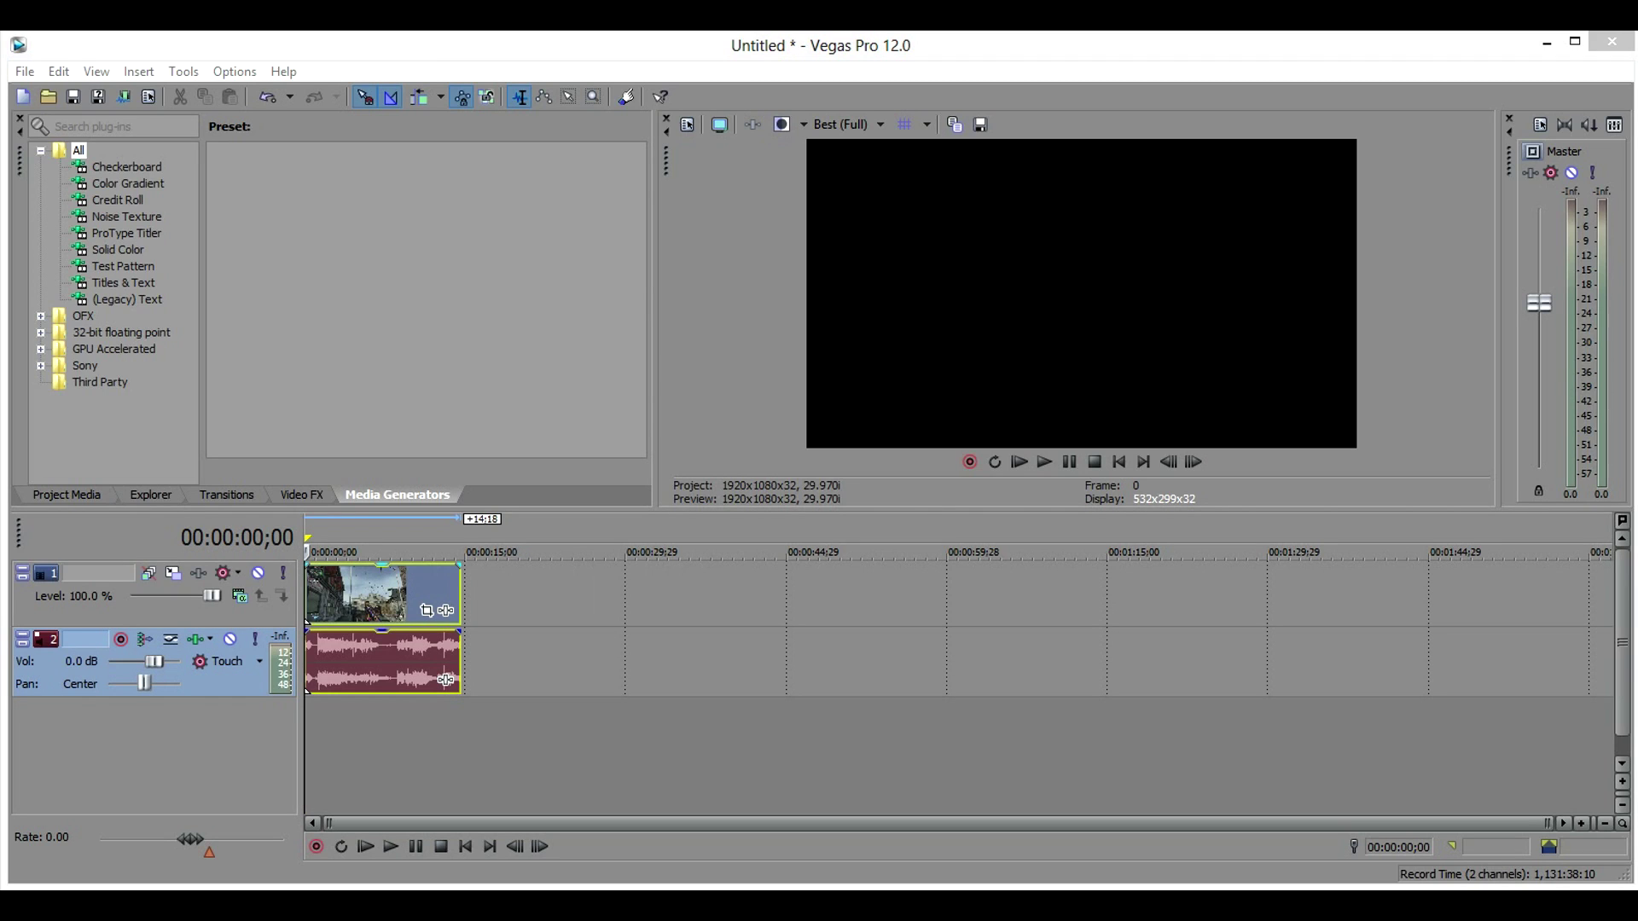
left_click(357, 597)
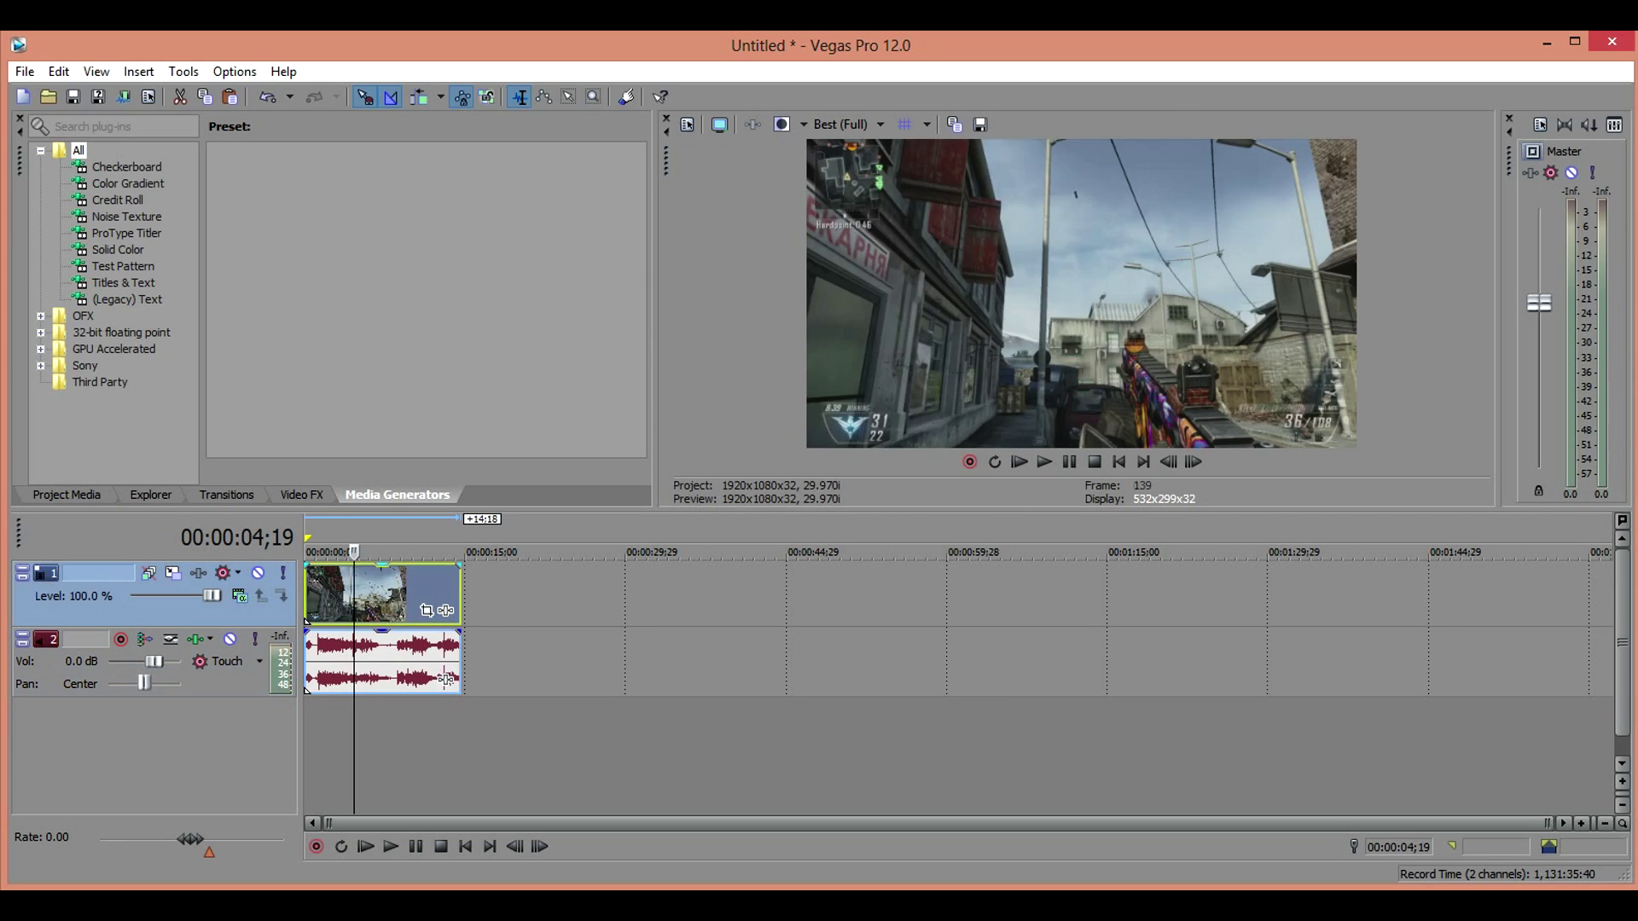
right_click(357, 602)
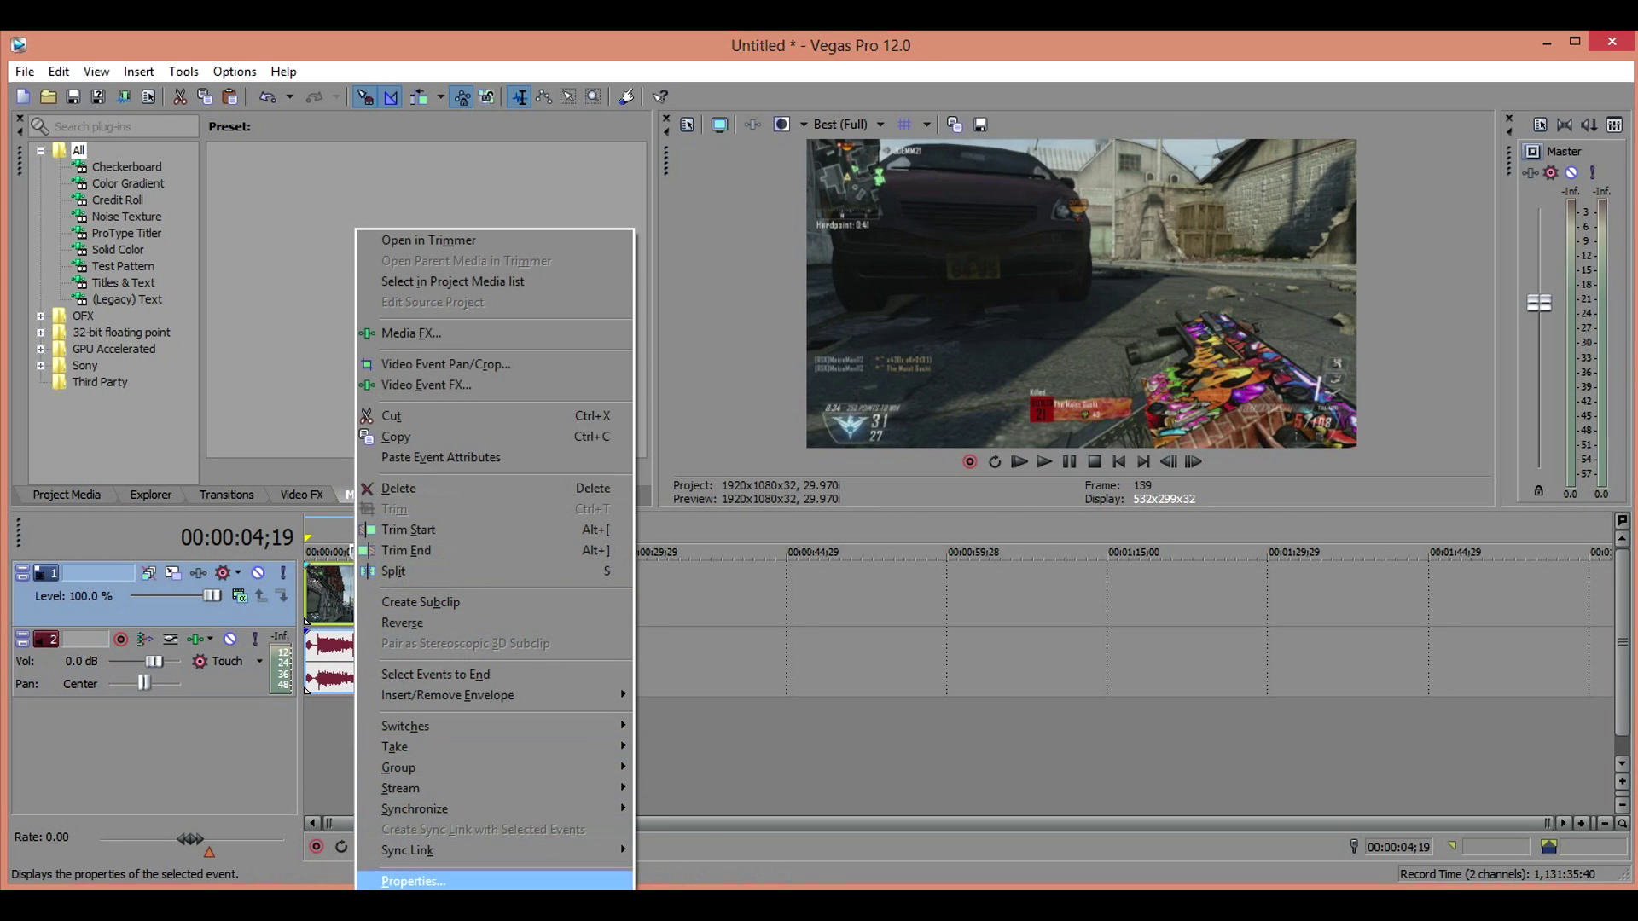
left_click(413, 882)
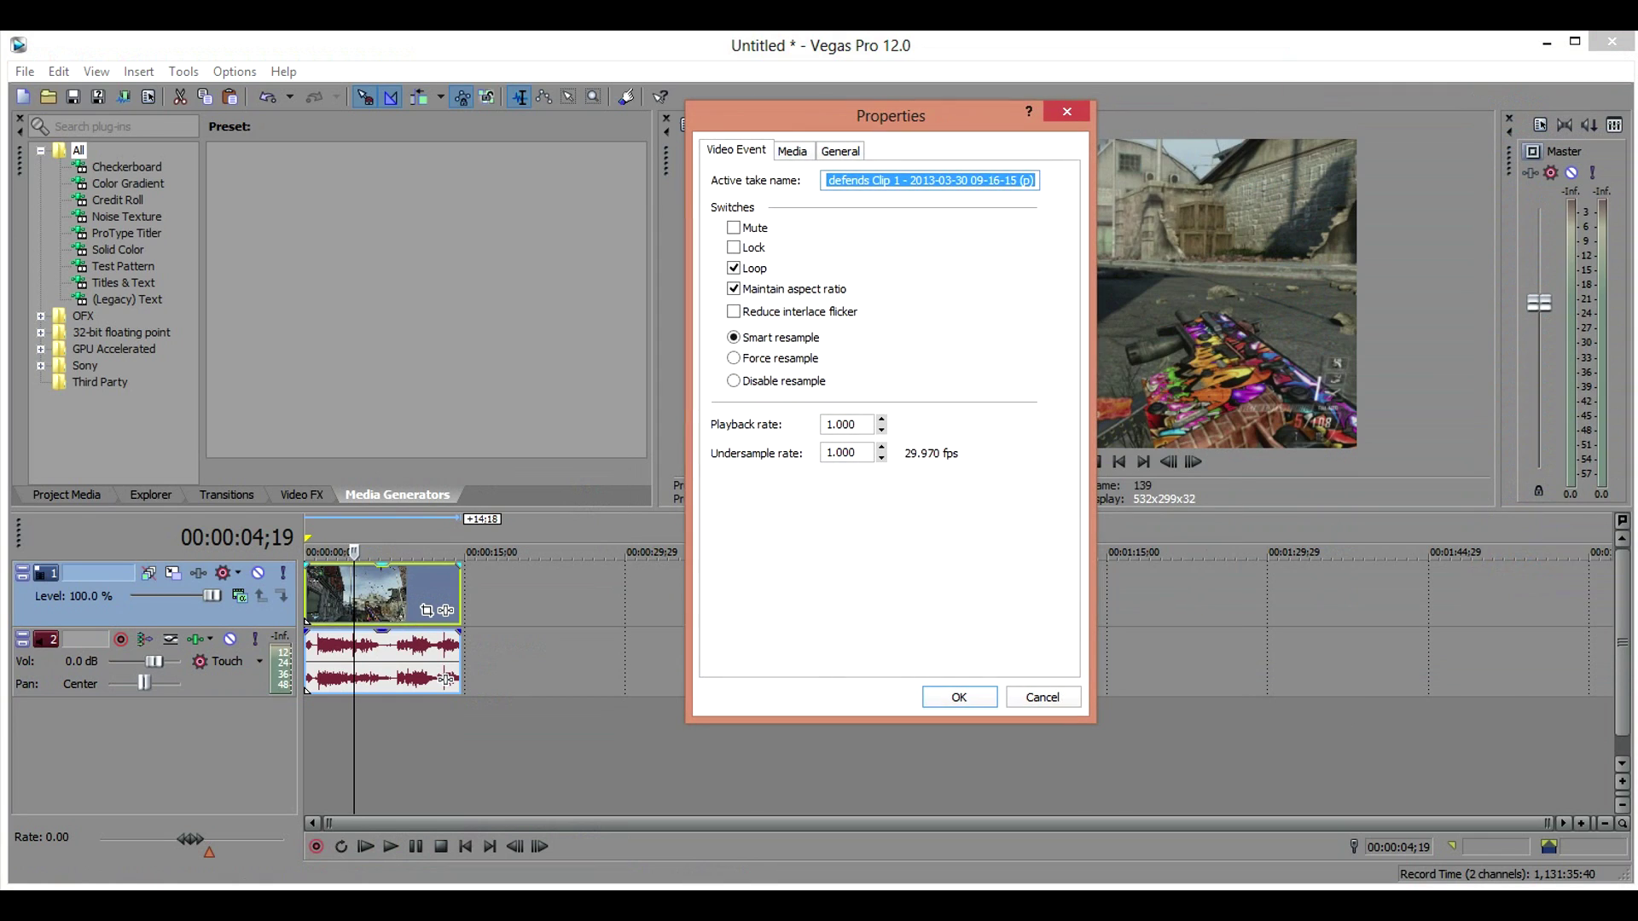
left_click(734, 380)
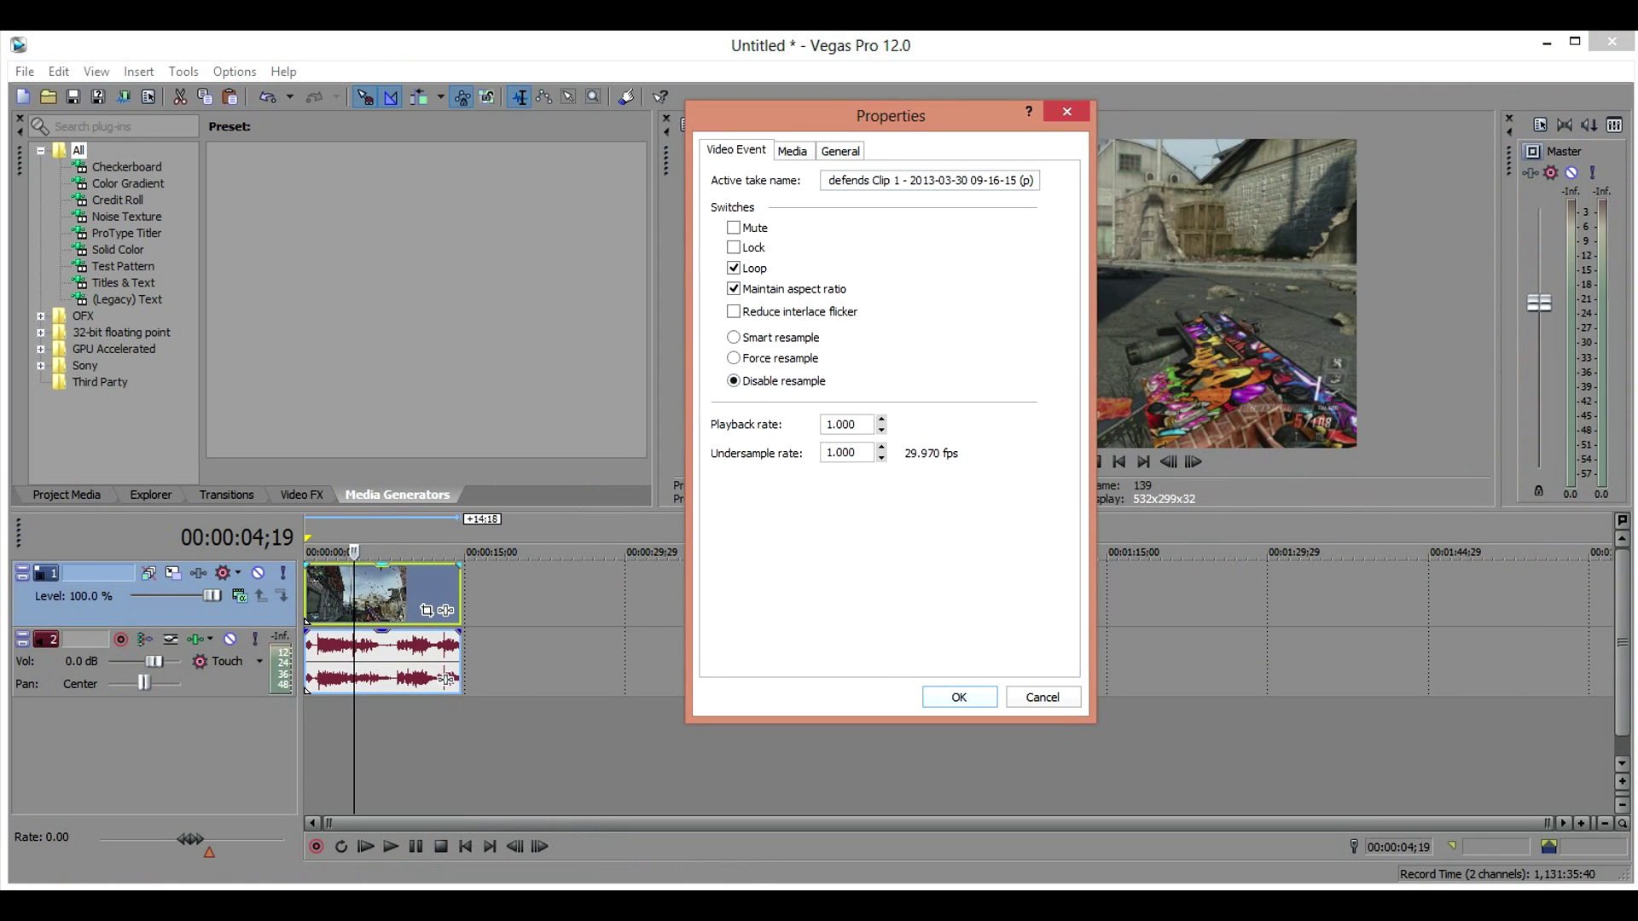
key("Return")
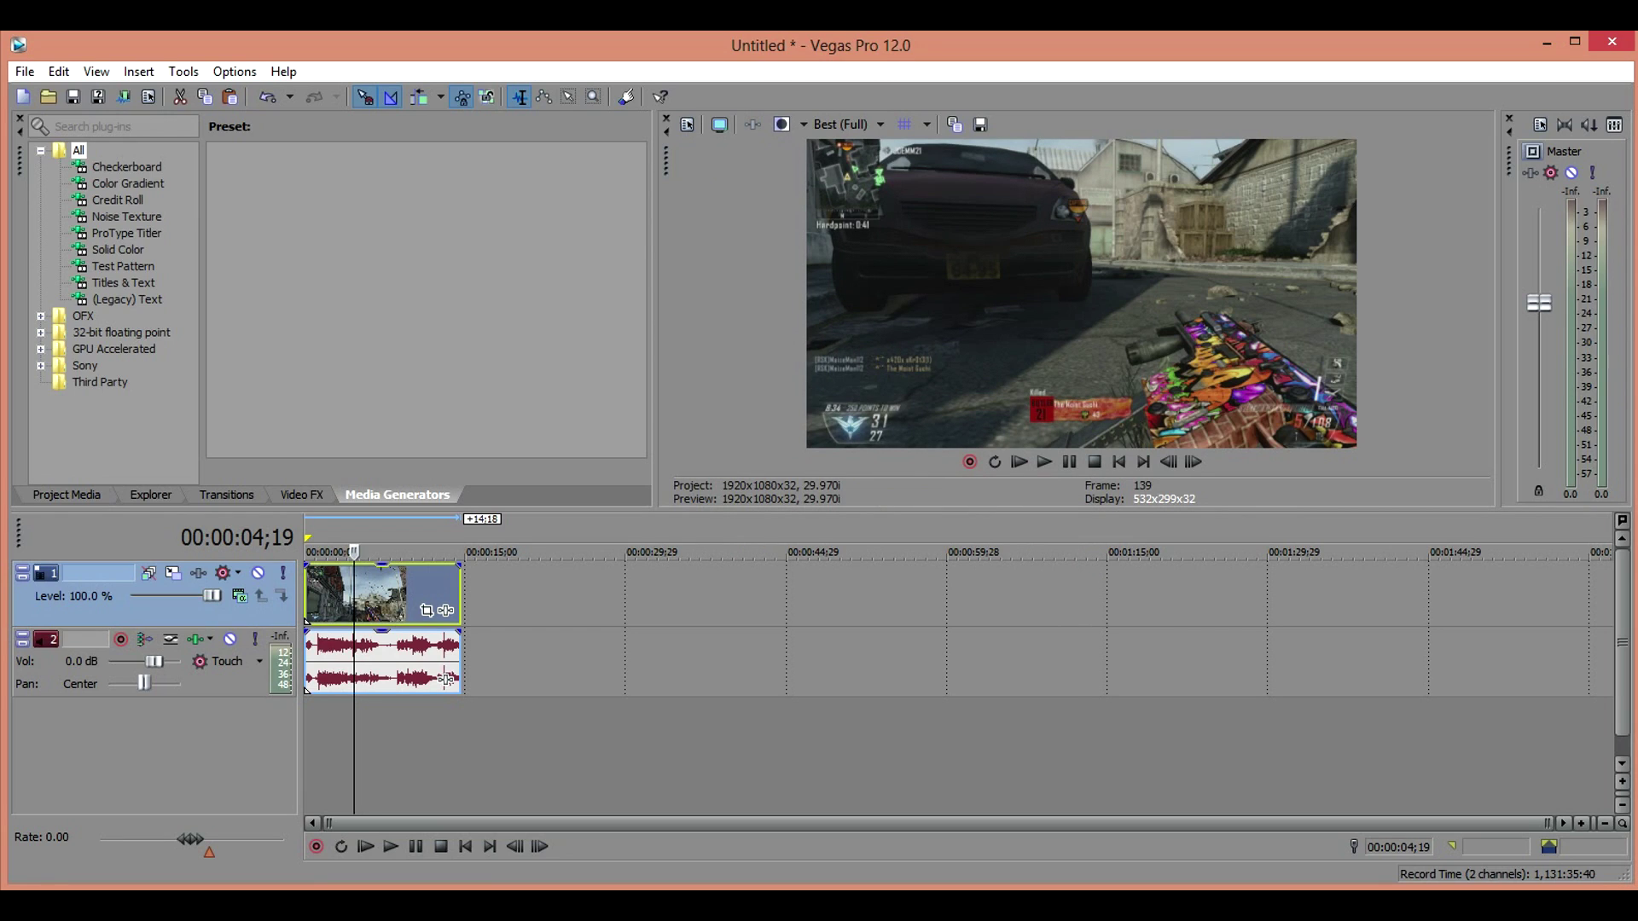
Step: Open Preferences from the Options menu and switch to its Video settings
key("alt+o")
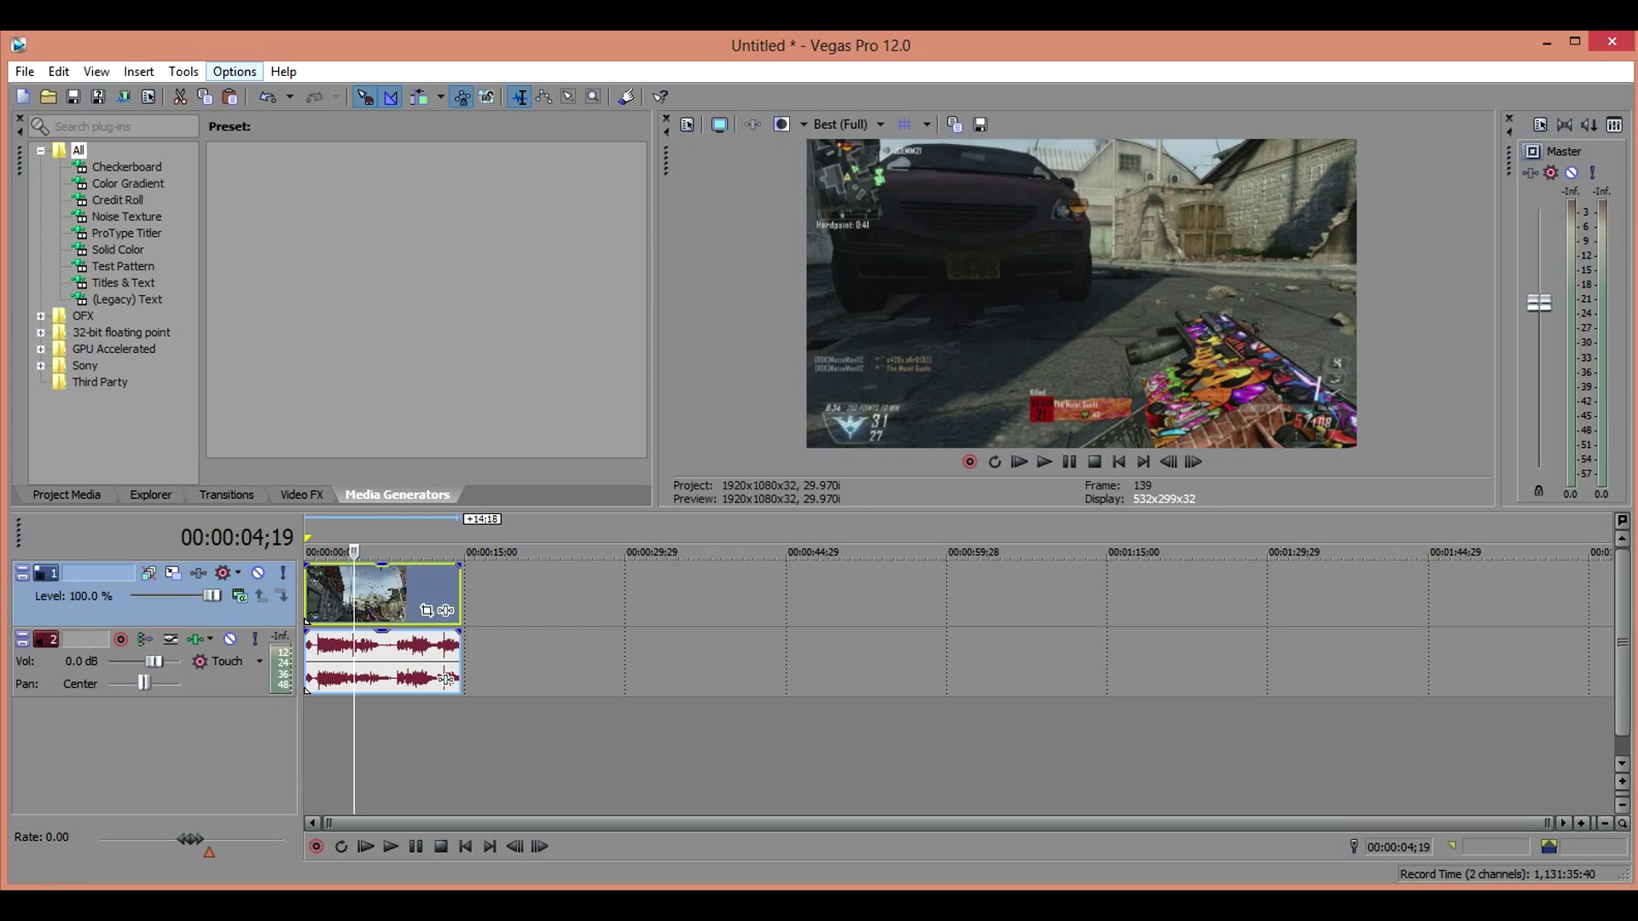
key("Down")
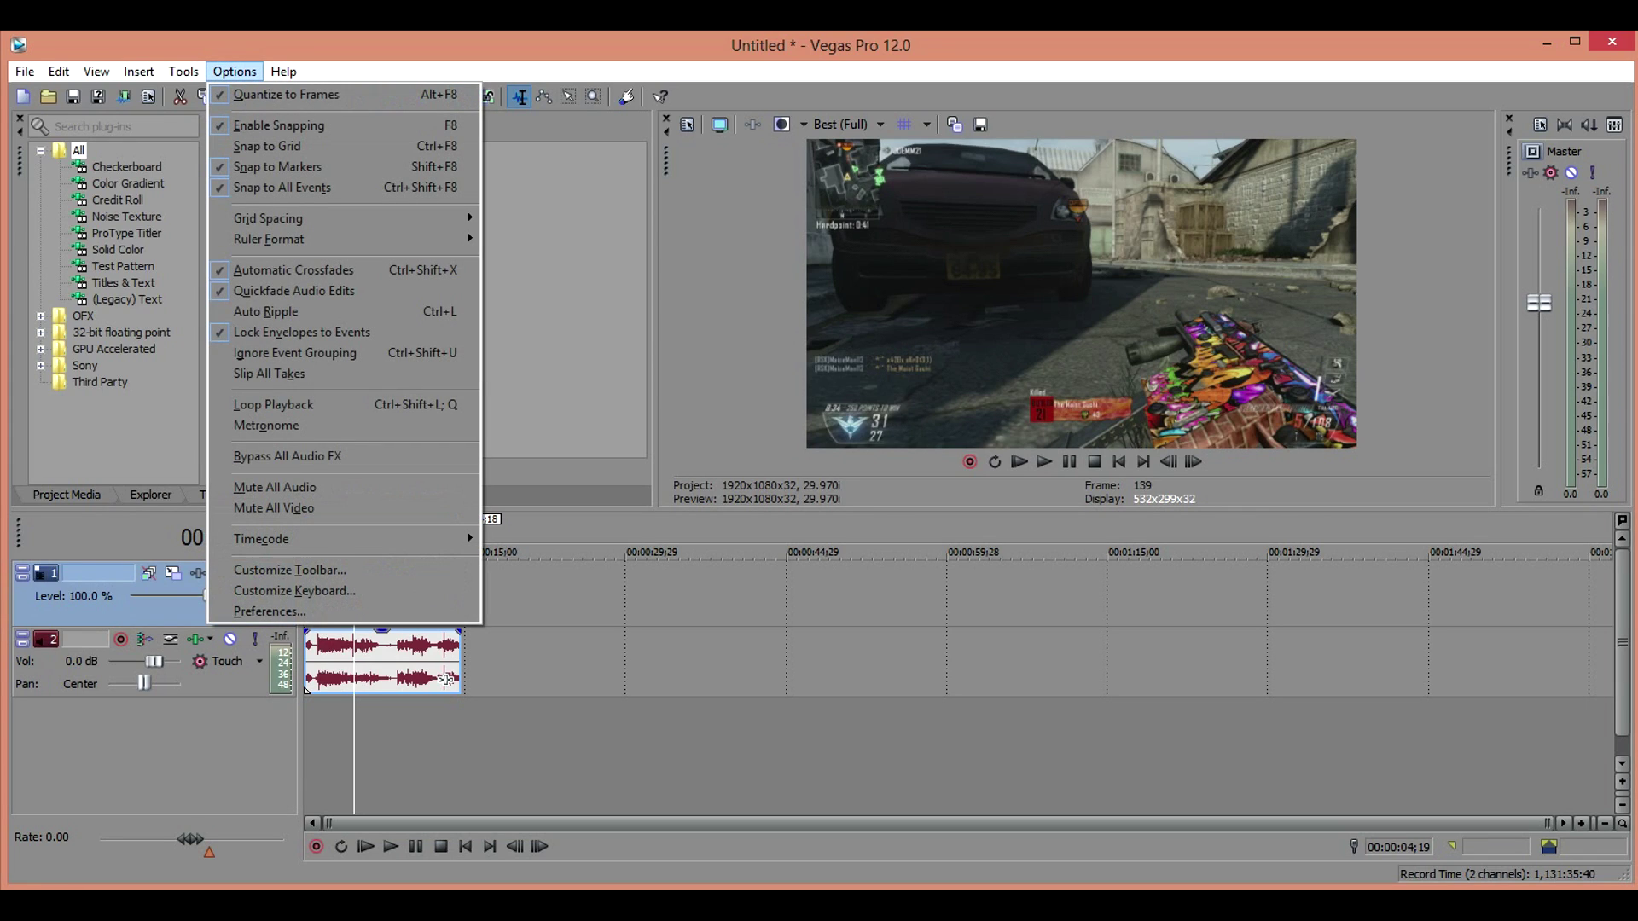
key("Up")
key("Up")
key("Up")
key("Up")
key("Down")
key("Down")
key("Down")
key("Return")
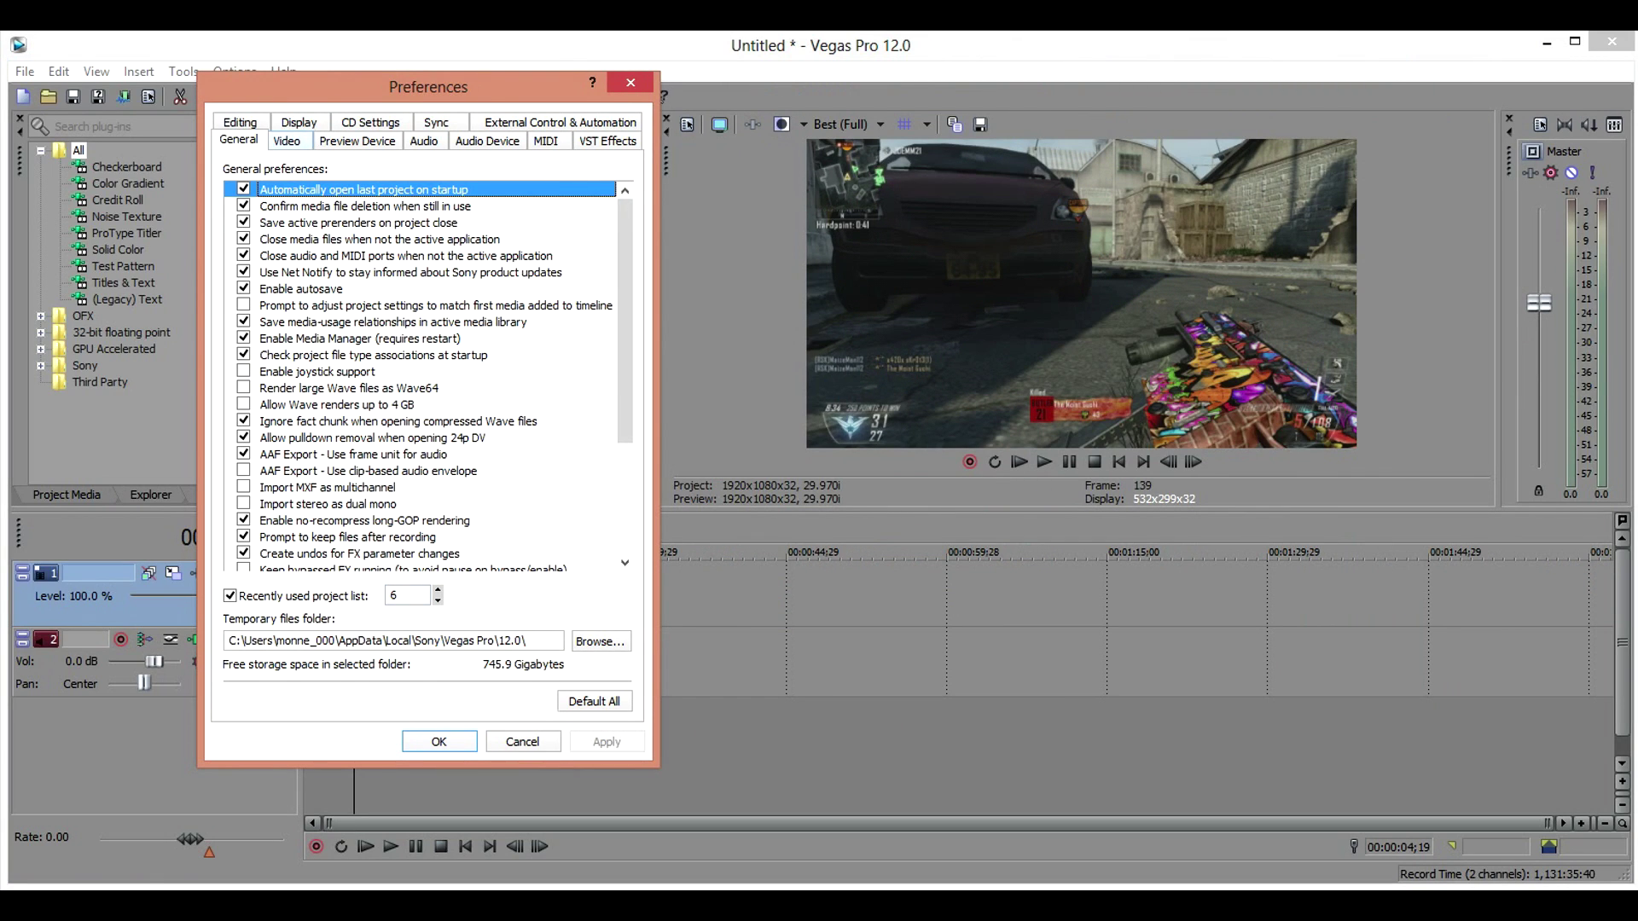
key("ctrl+Tab")
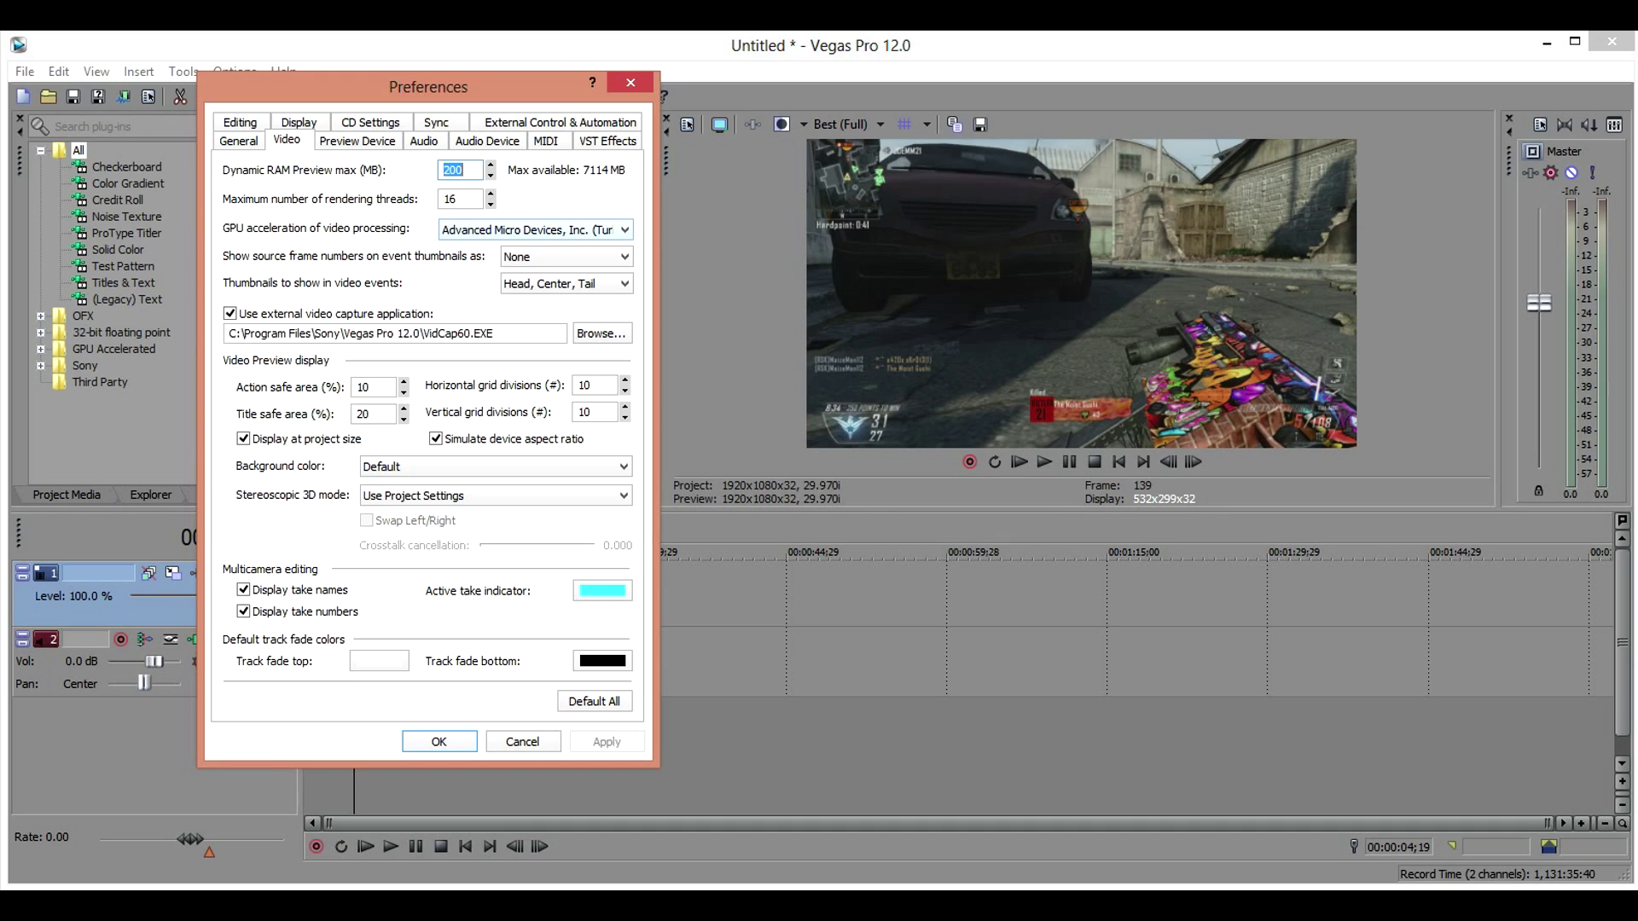
Step: Set GPU acceleration to Advanced Micro Devices (Turks), apply it and close Preferences
left_click(533, 230)
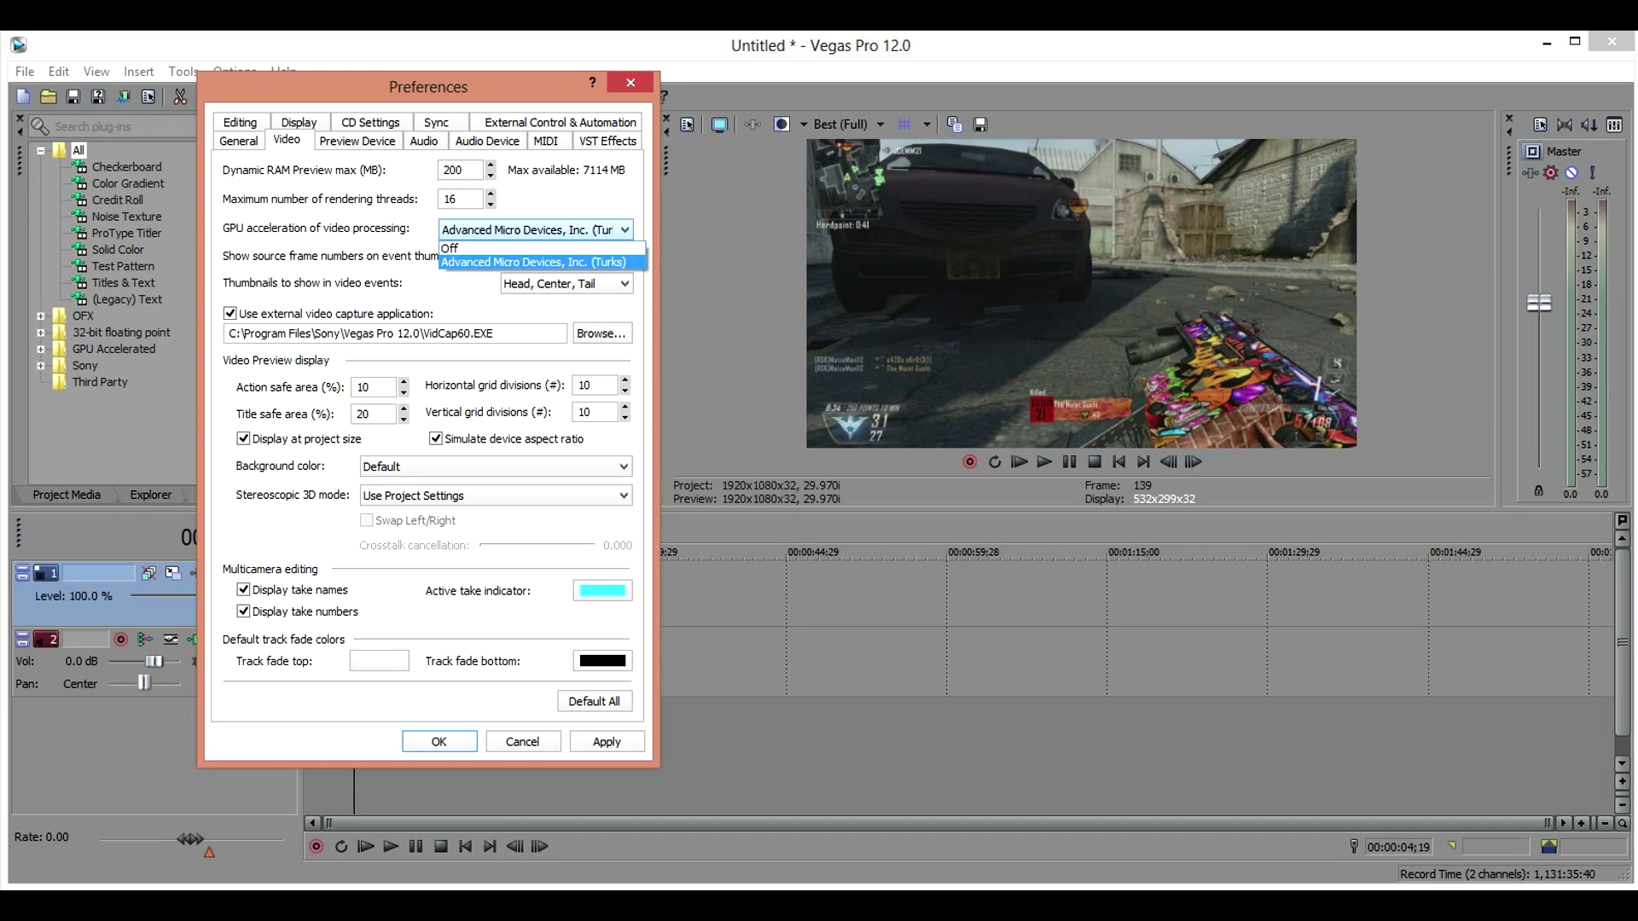
key("Return")
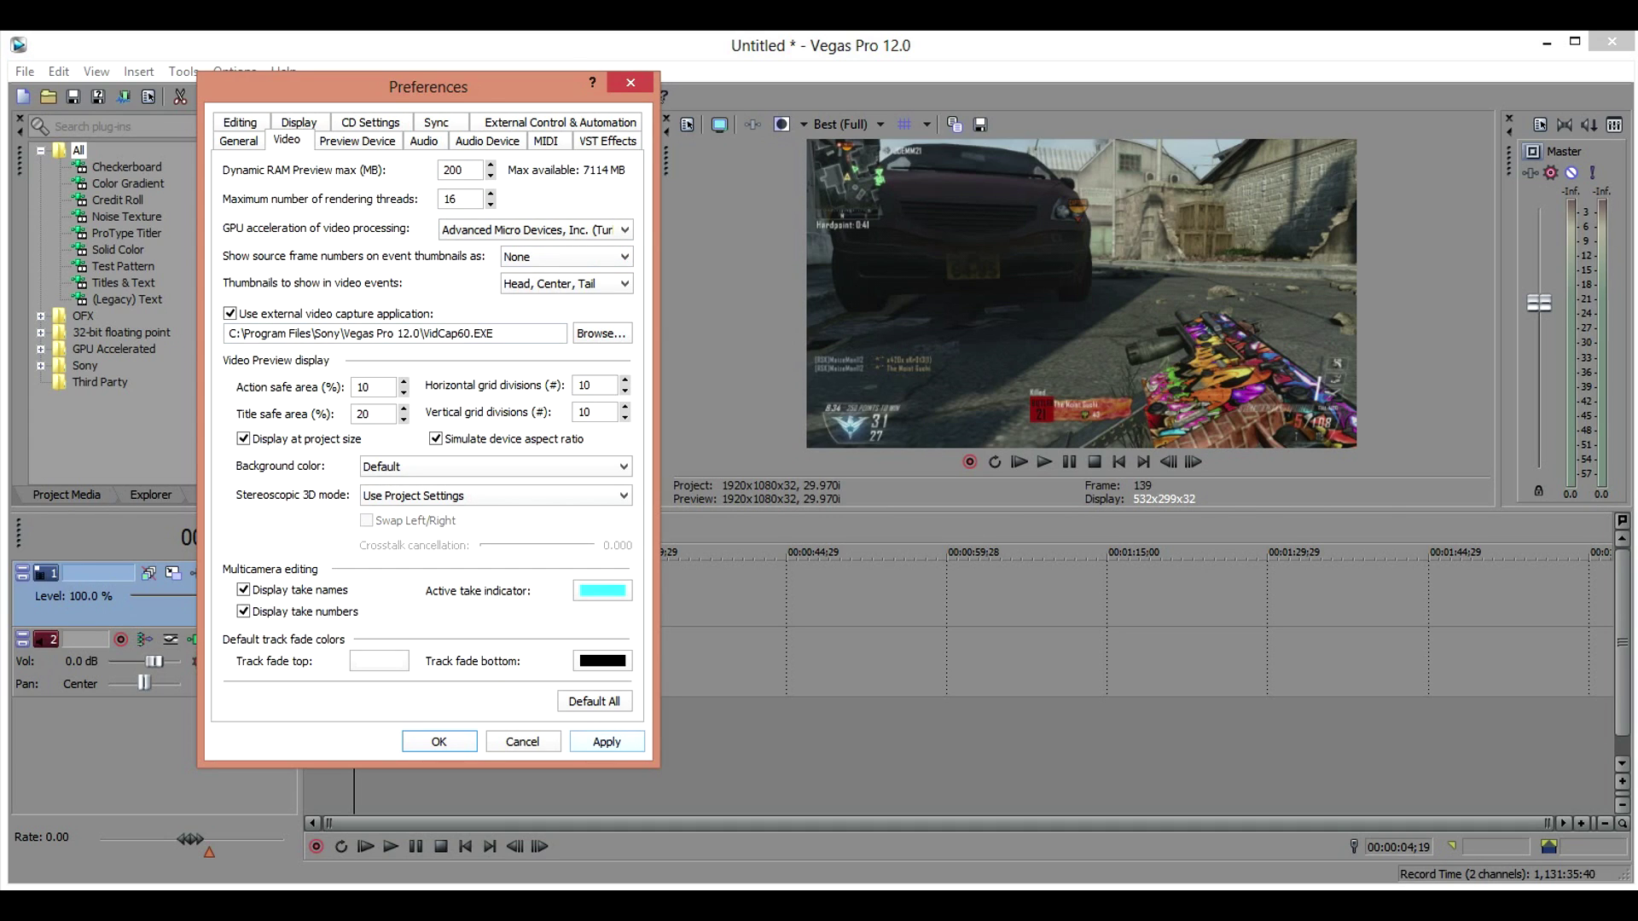
key("alt+a")
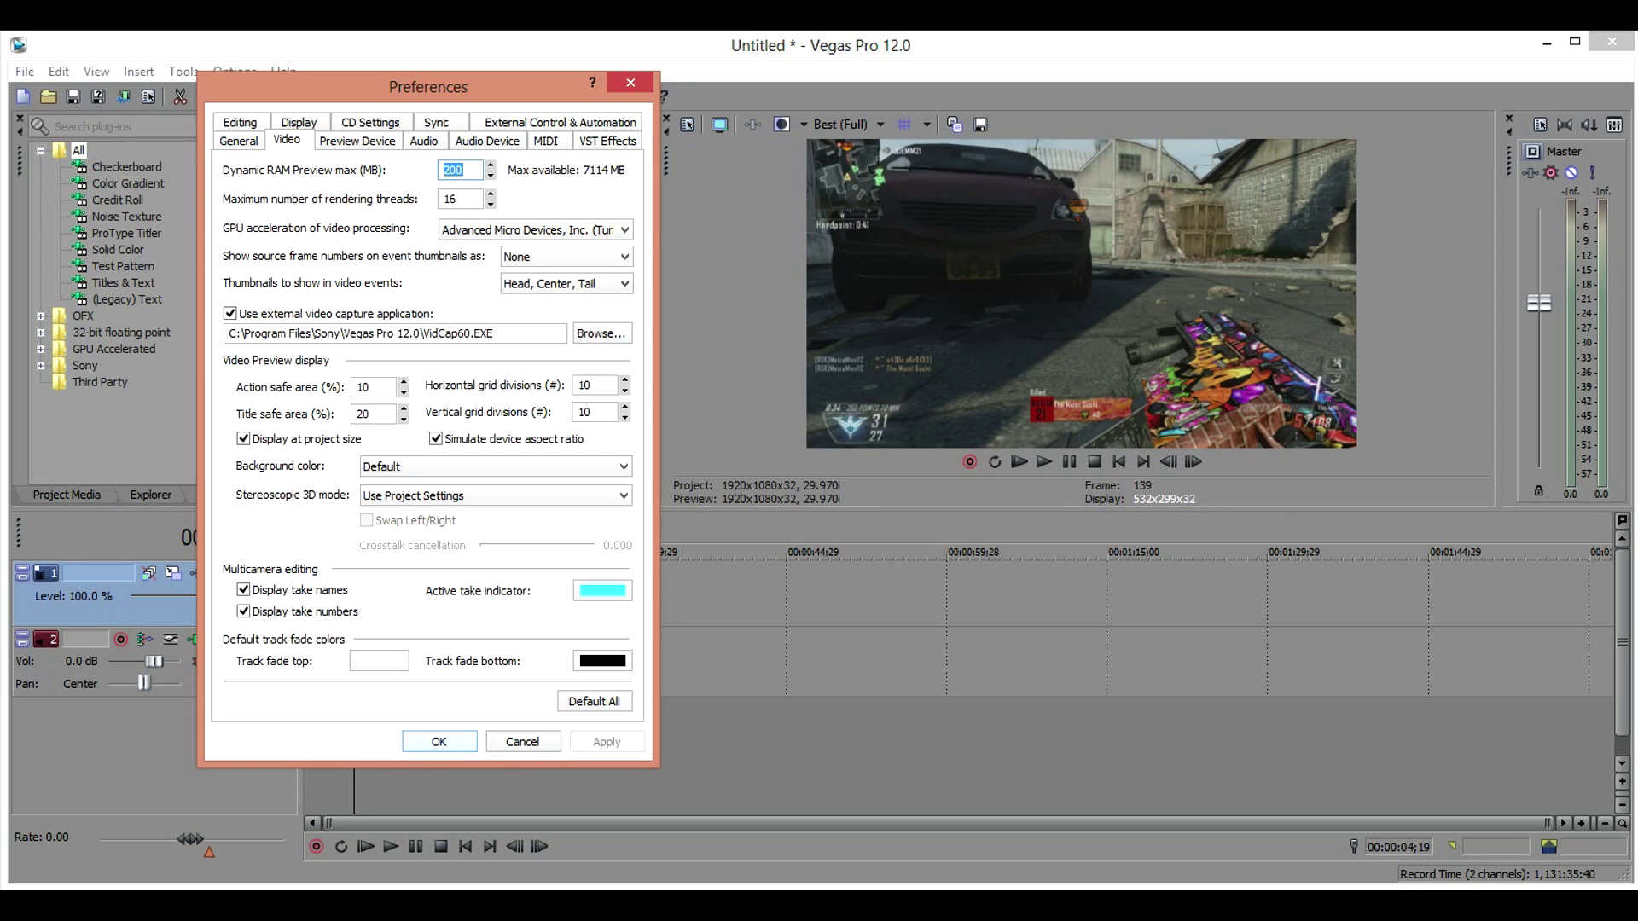
key("Return")
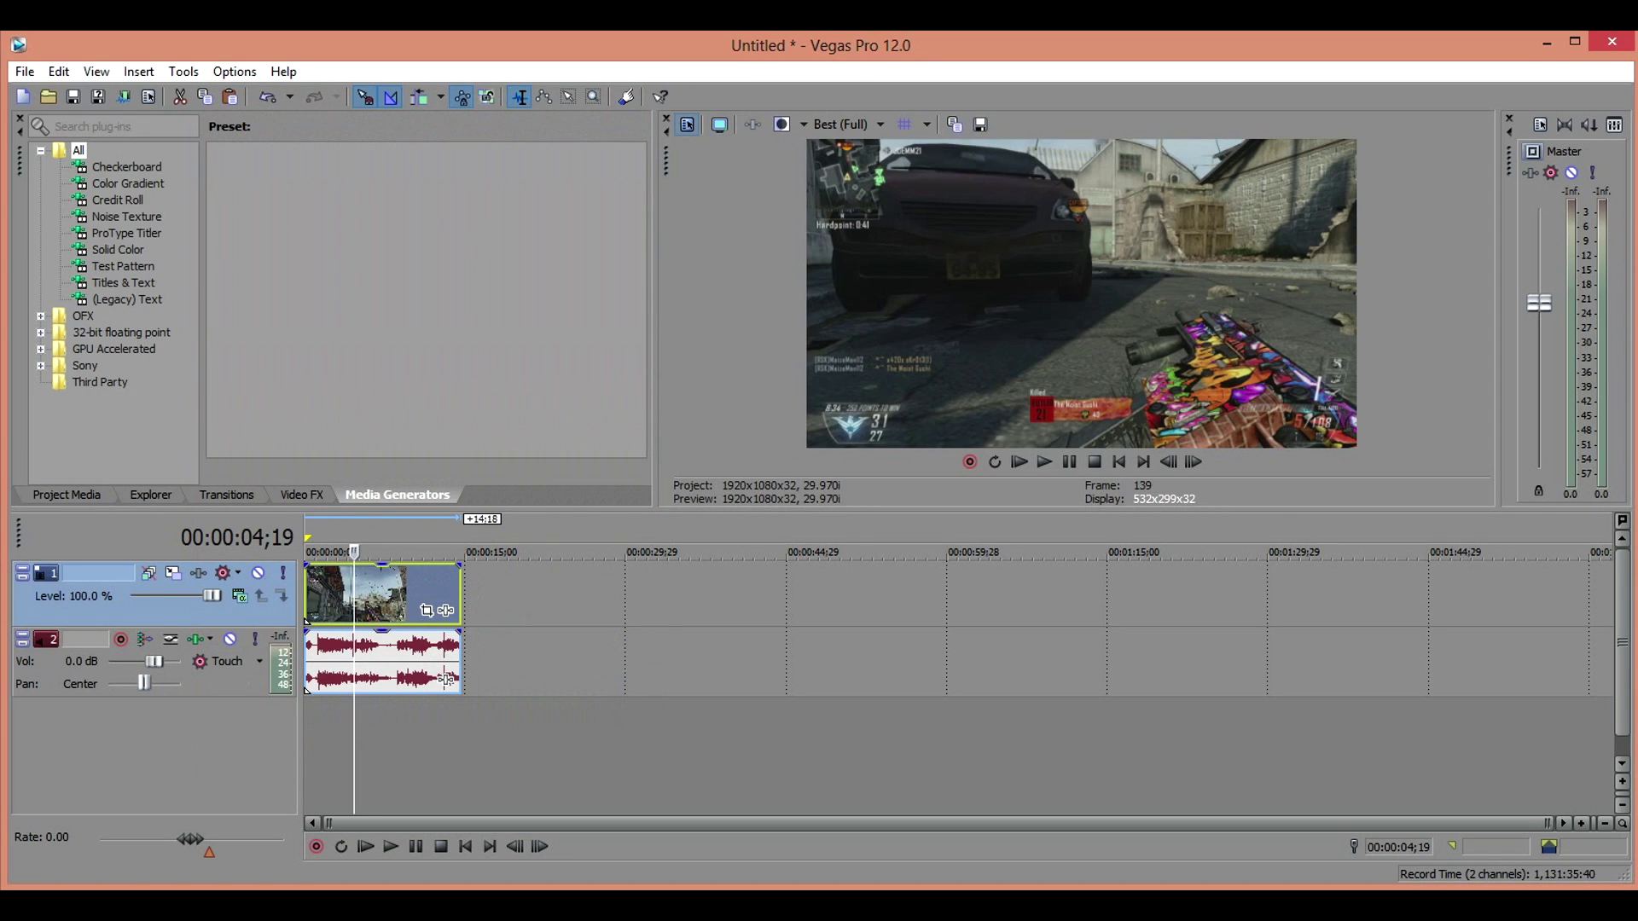
Step: Open Project Video Properties to view the HD 1080-60i, 1920x1080, 29.970 fps settings
left_click(687, 125)
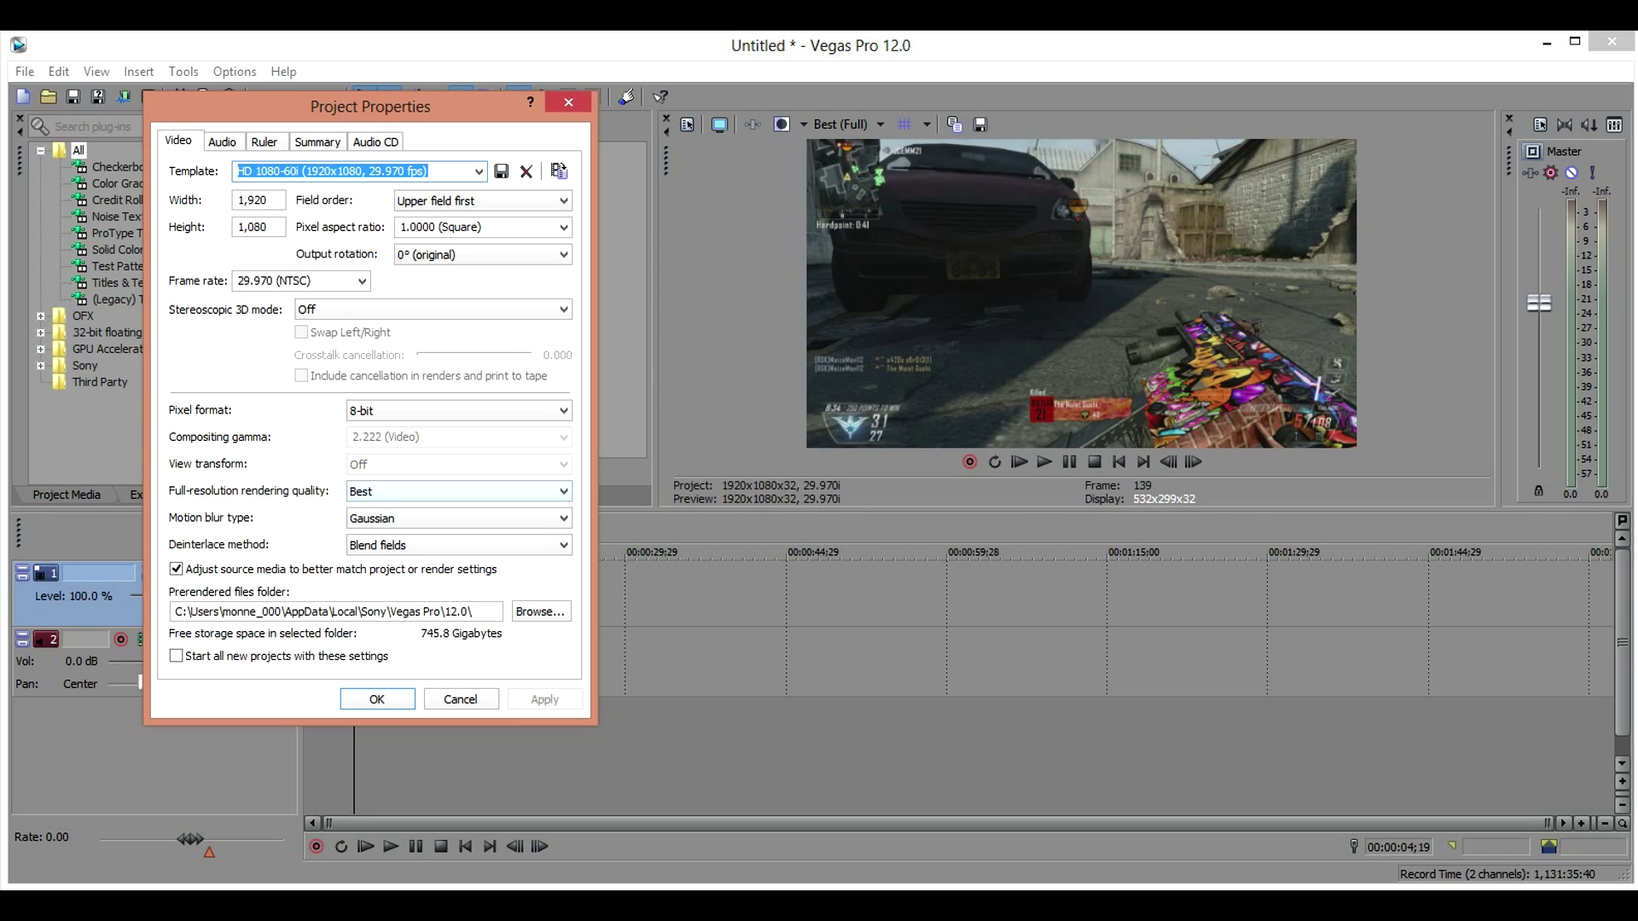
left_click(459, 491)
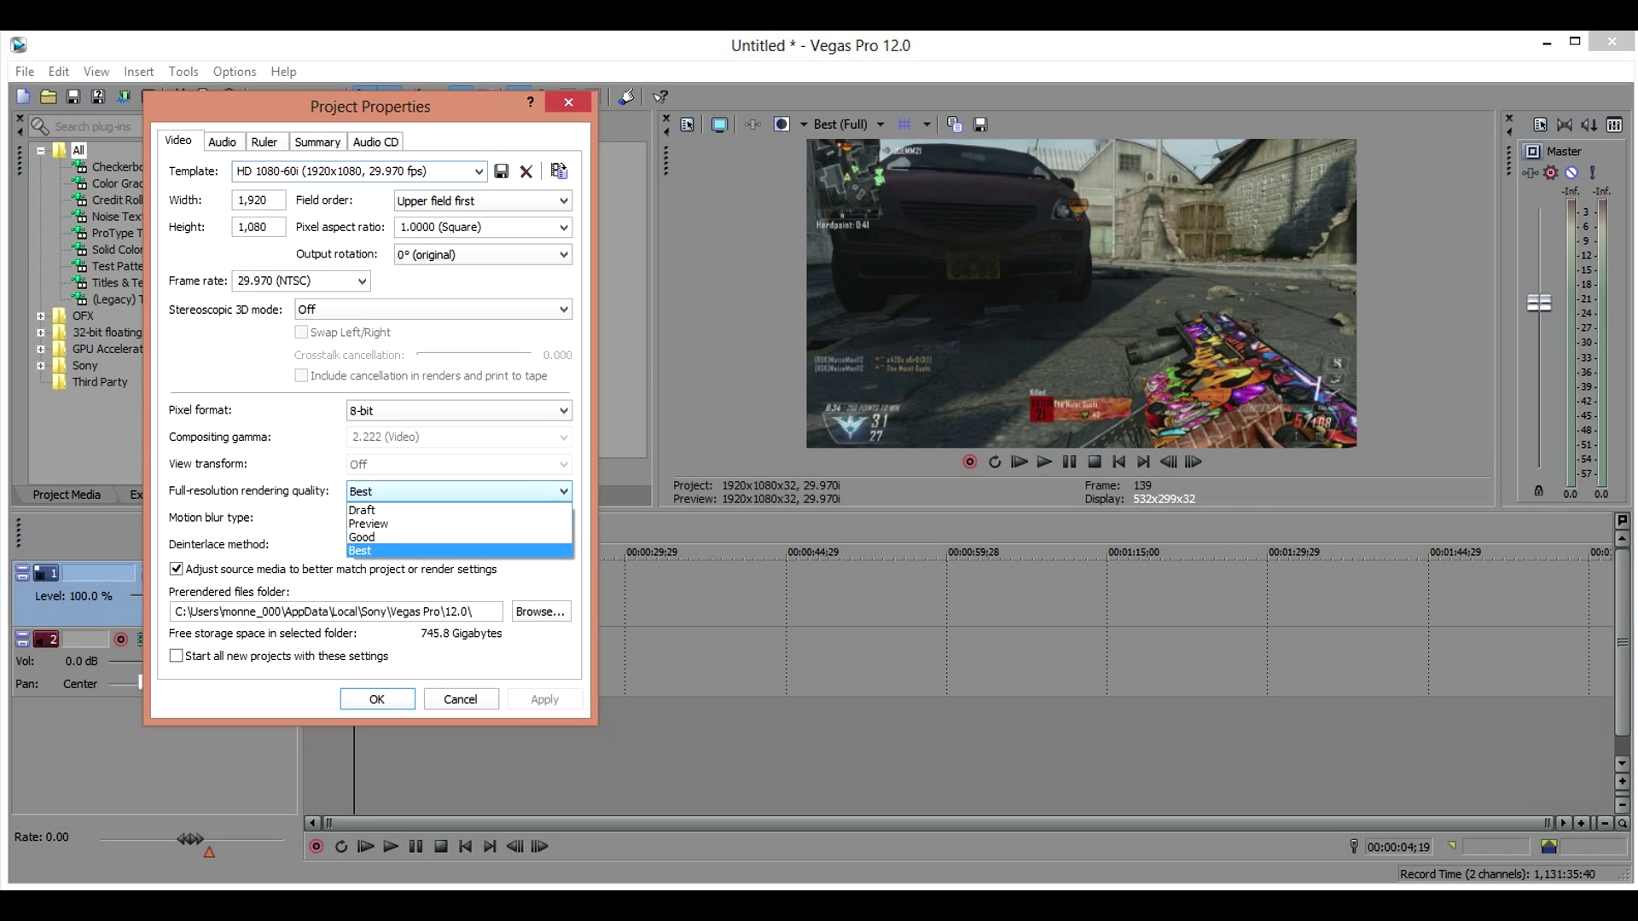
left_click(401, 523)
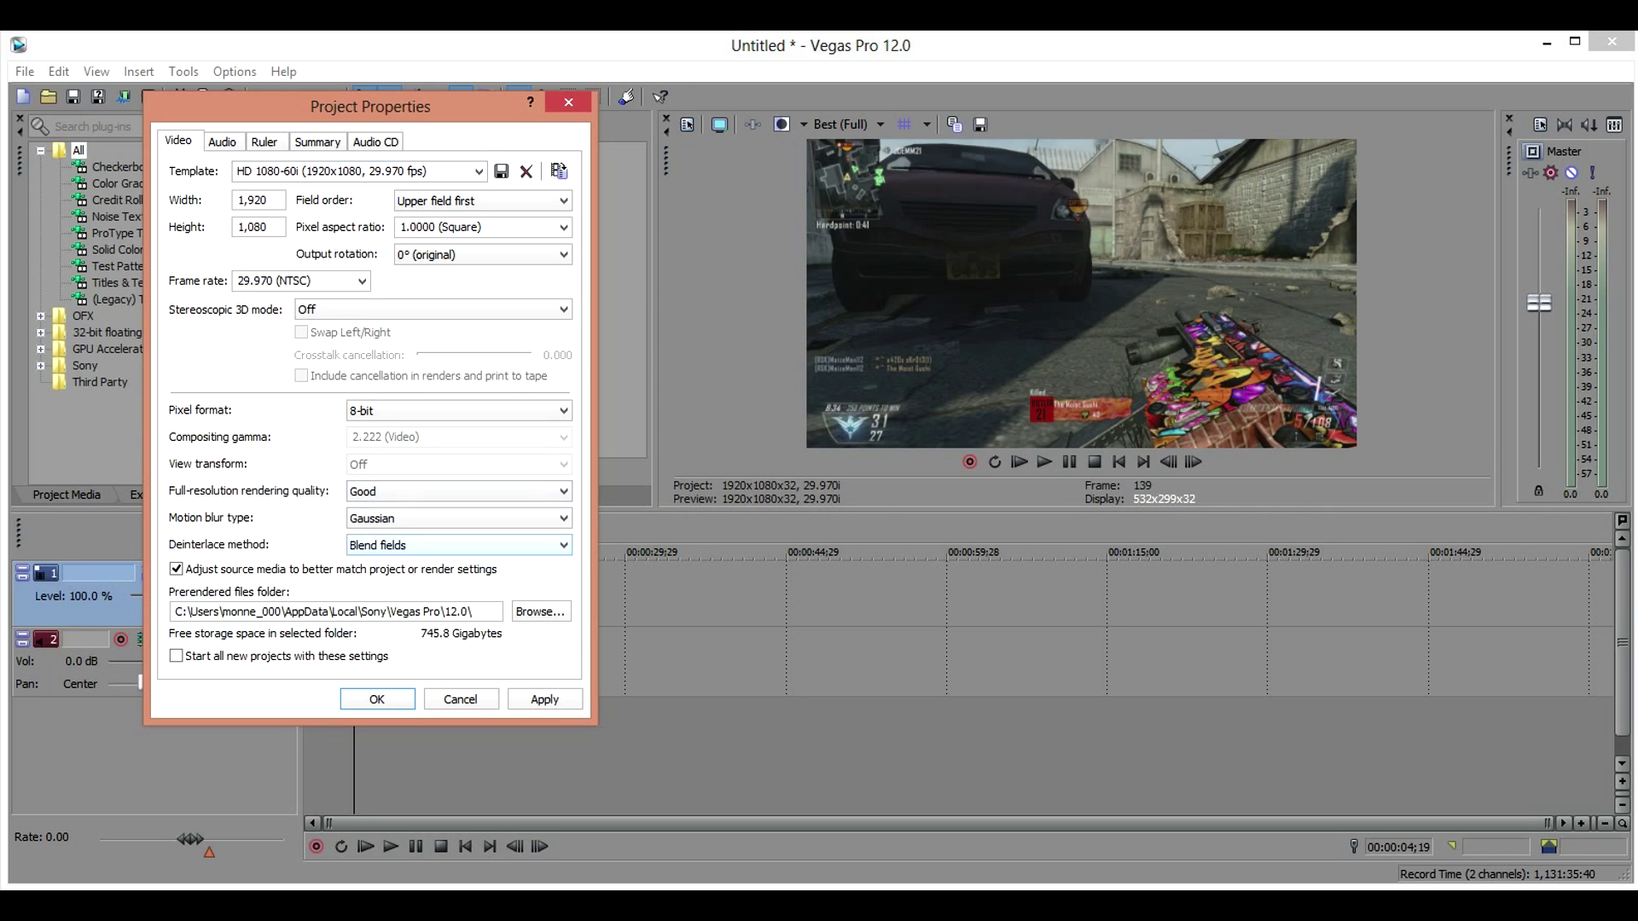
left_click(459, 491)
left_click(459, 491)
left_click(459, 492)
left_click(401, 543)
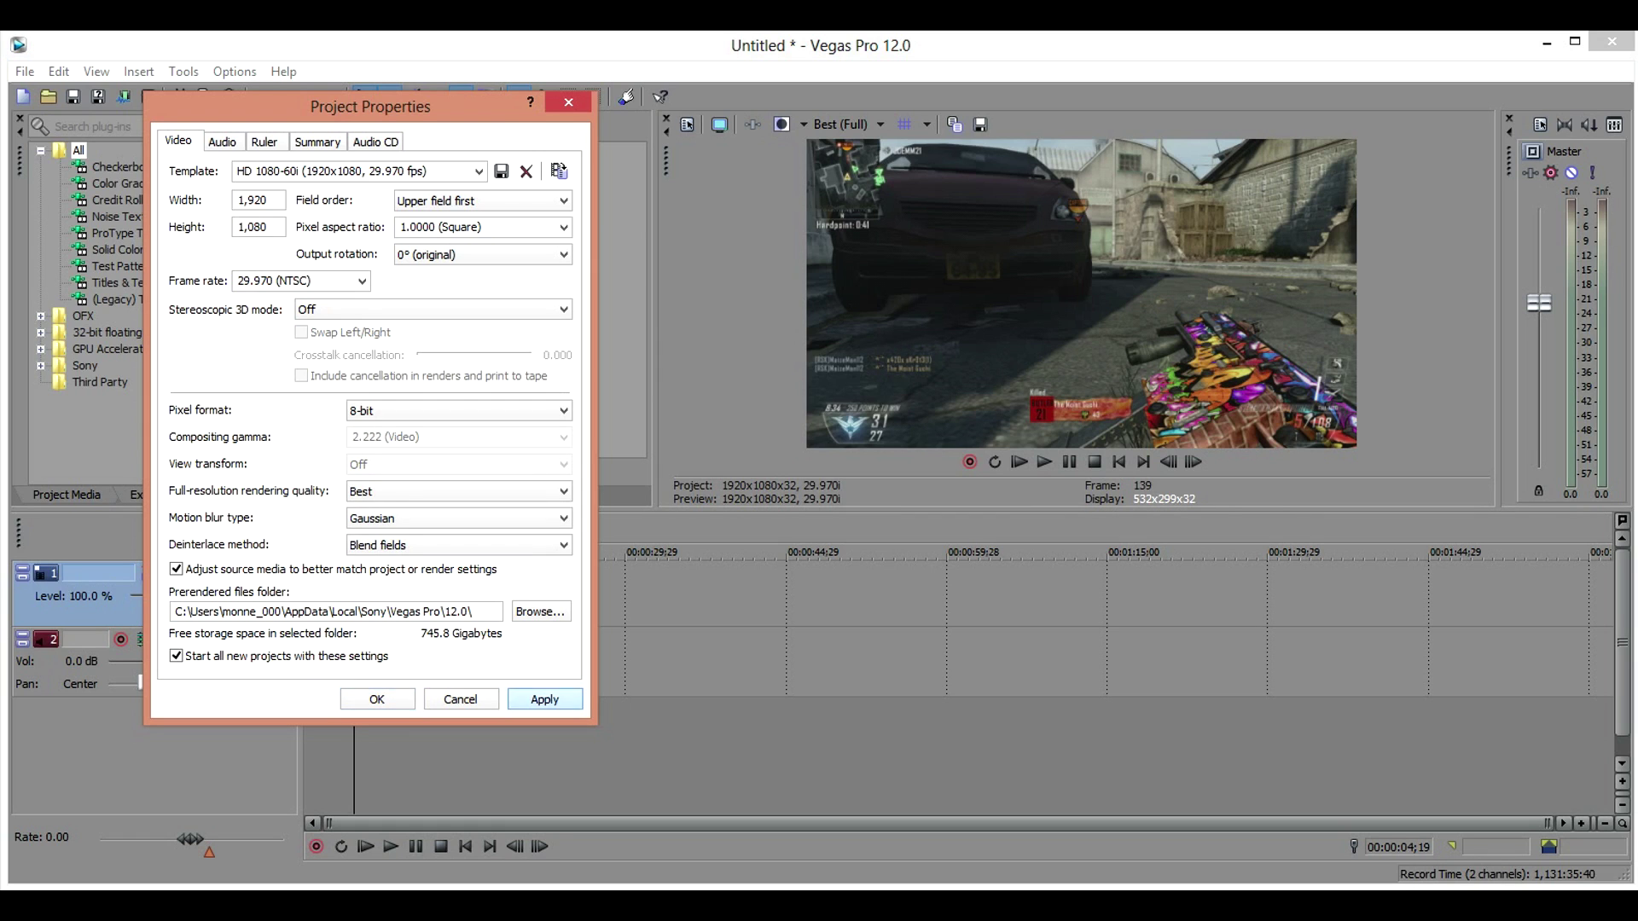
left_click(544, 698)
left_click(376, 699)
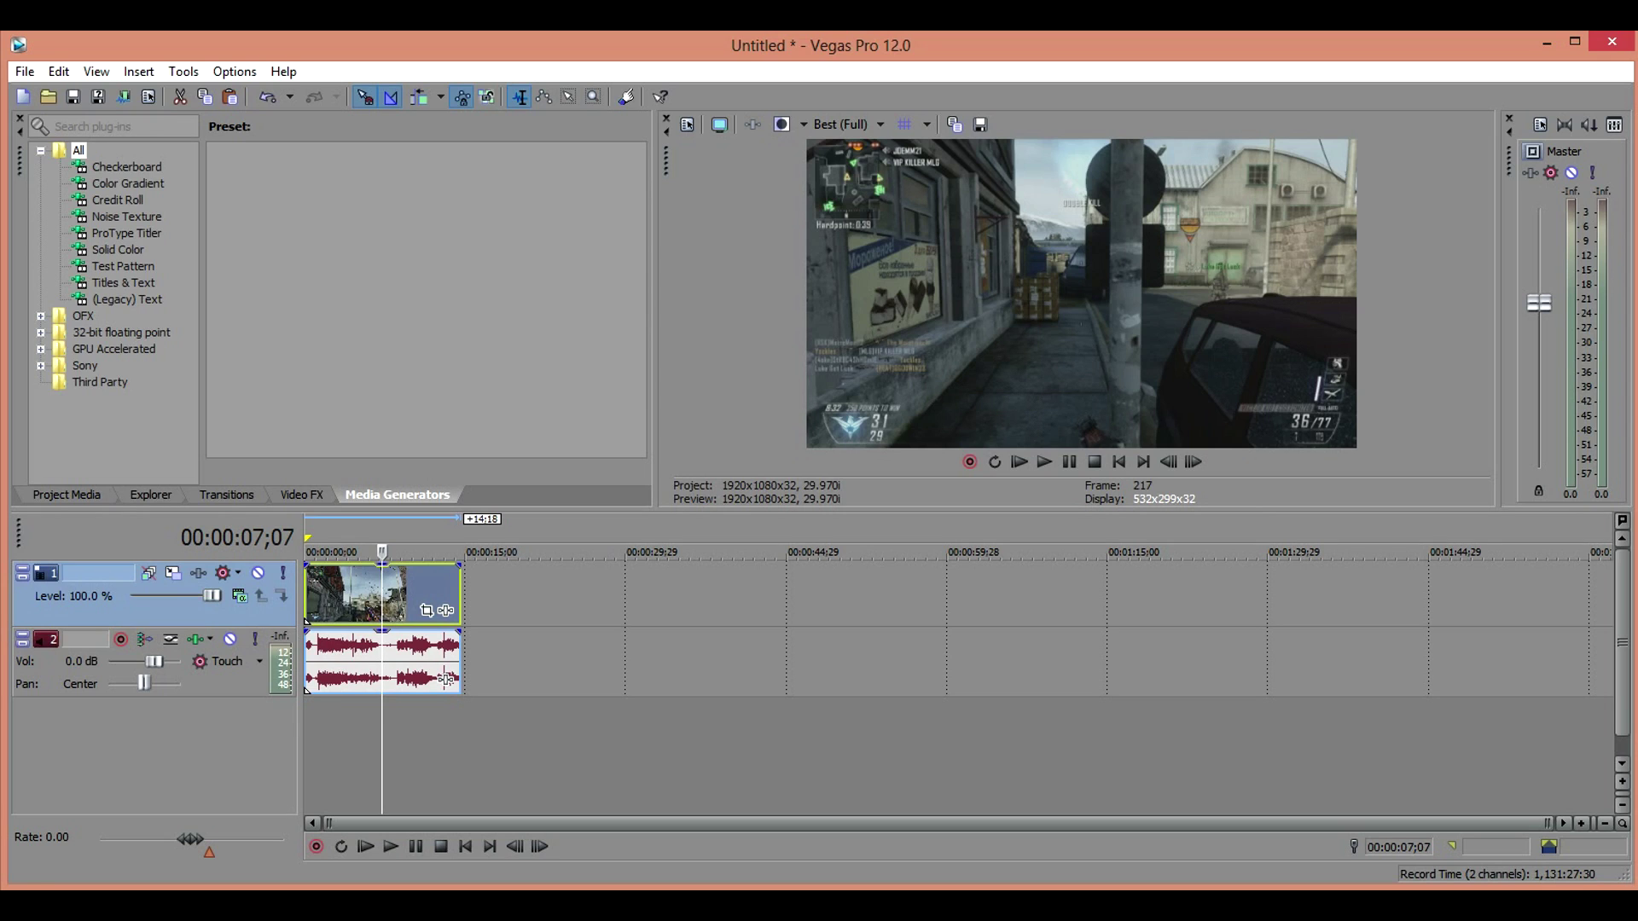
Step: Open Render As from the File menu and name the output 'GPU render'
key("alt+f")
key("Down")
key("Down")
key("Down")
key("Down")
key("Down")
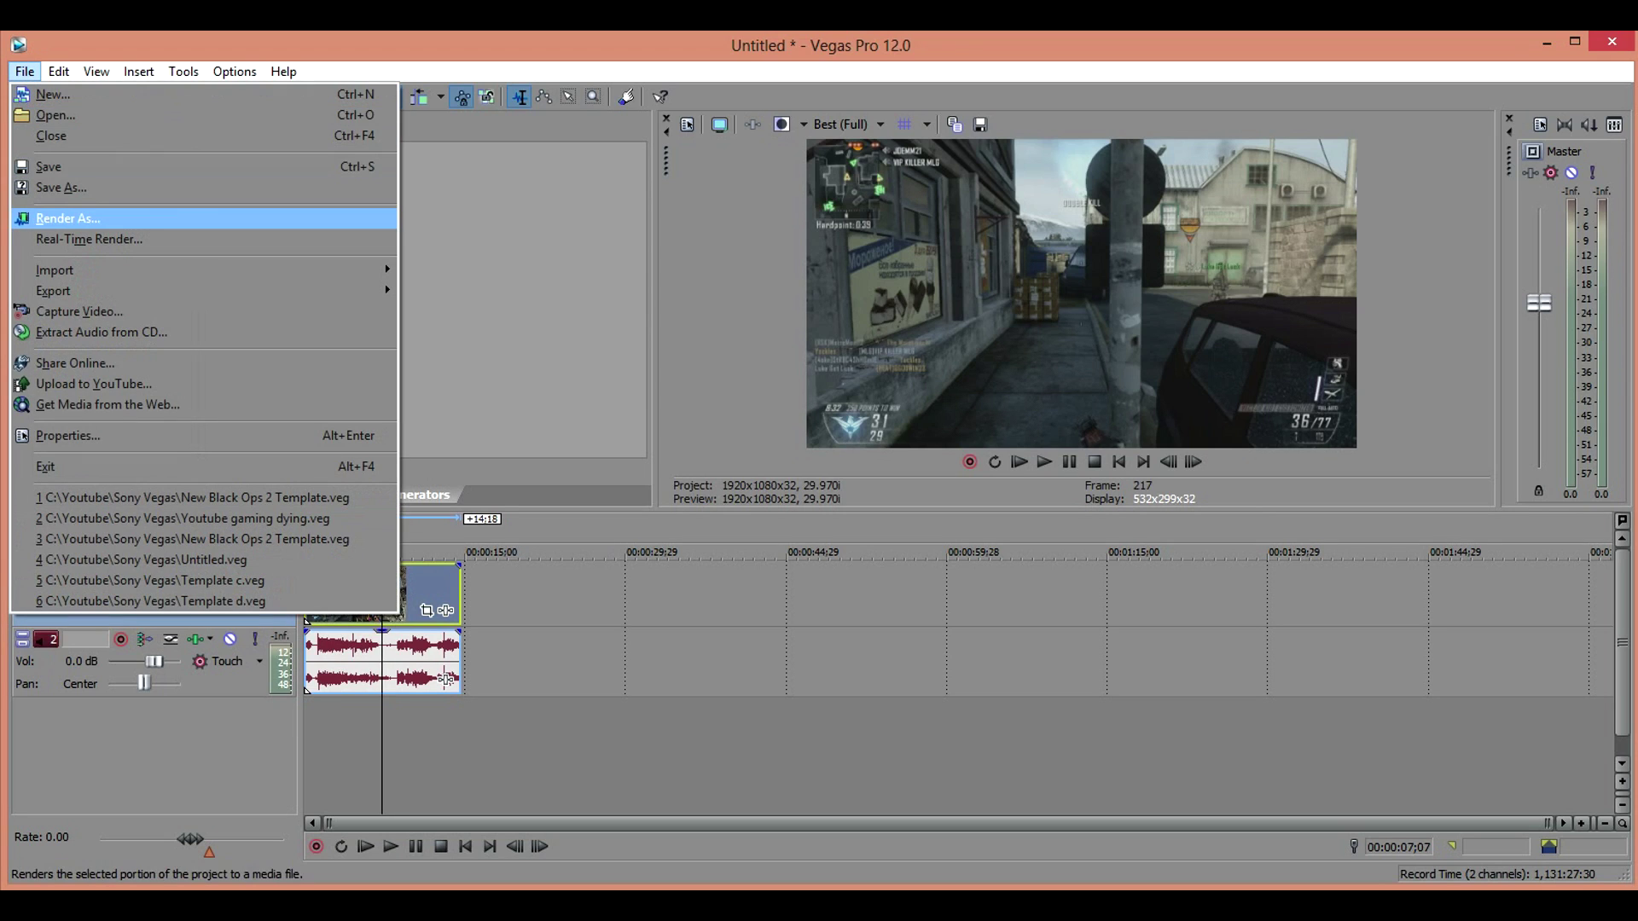
key("Return")
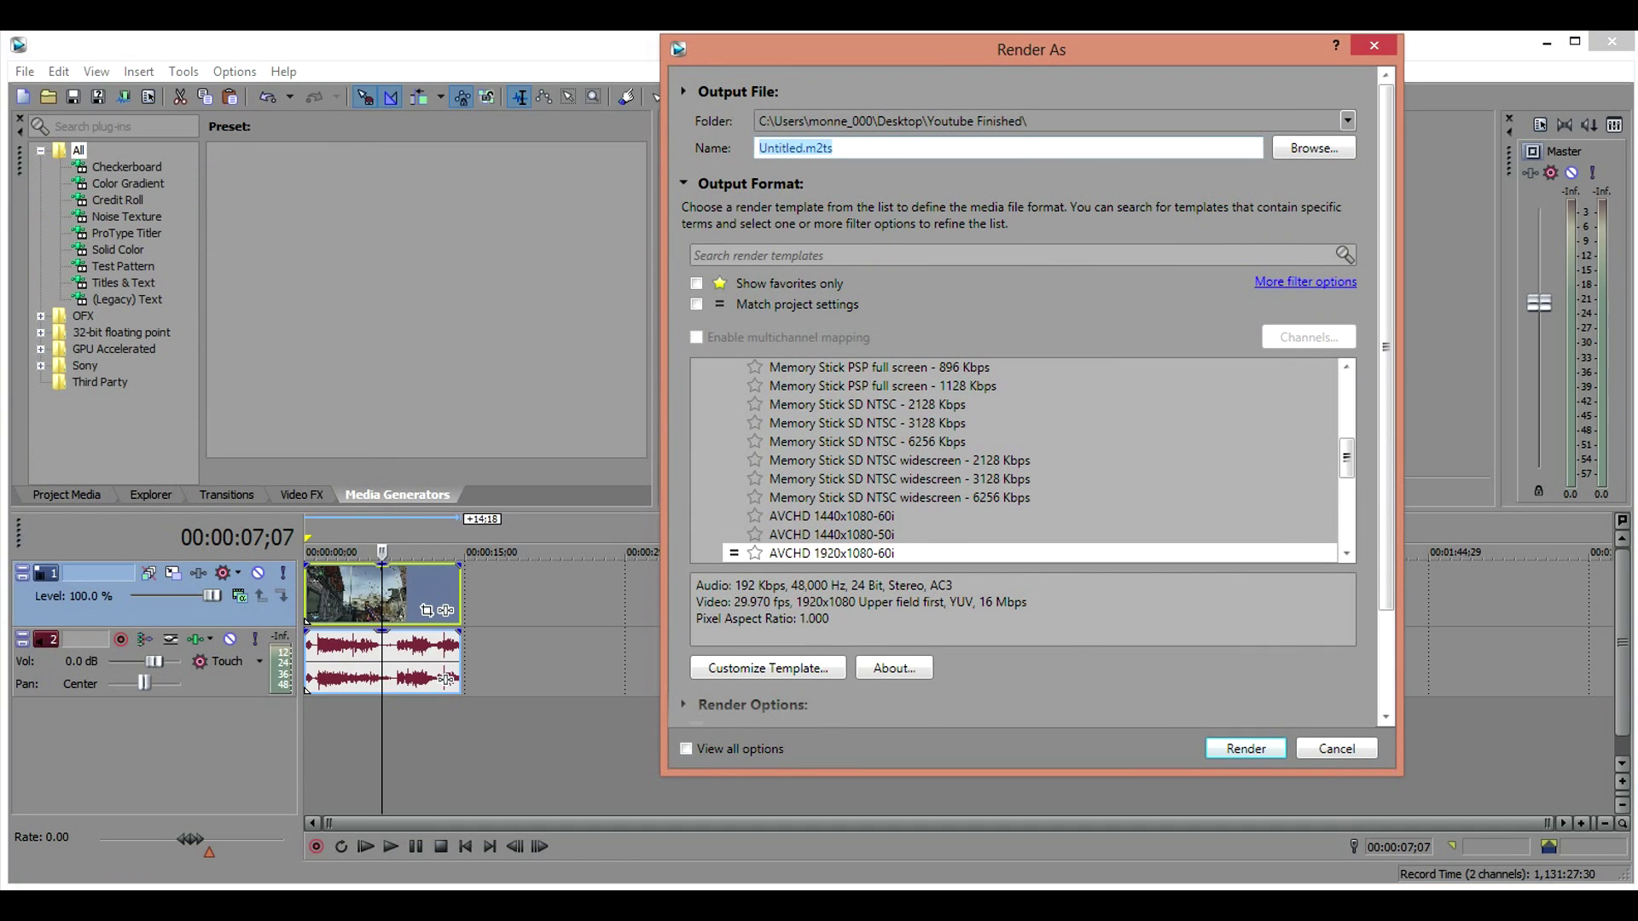
type("GTA")
key("BackSpace")
key("BackSpace")
key("BackSpace")
type("U render")
Step: Select the Sony AVC/MVC template Memory Stick QVGA - 1128 Kbps
scroll(1016, 460, "up", 4)
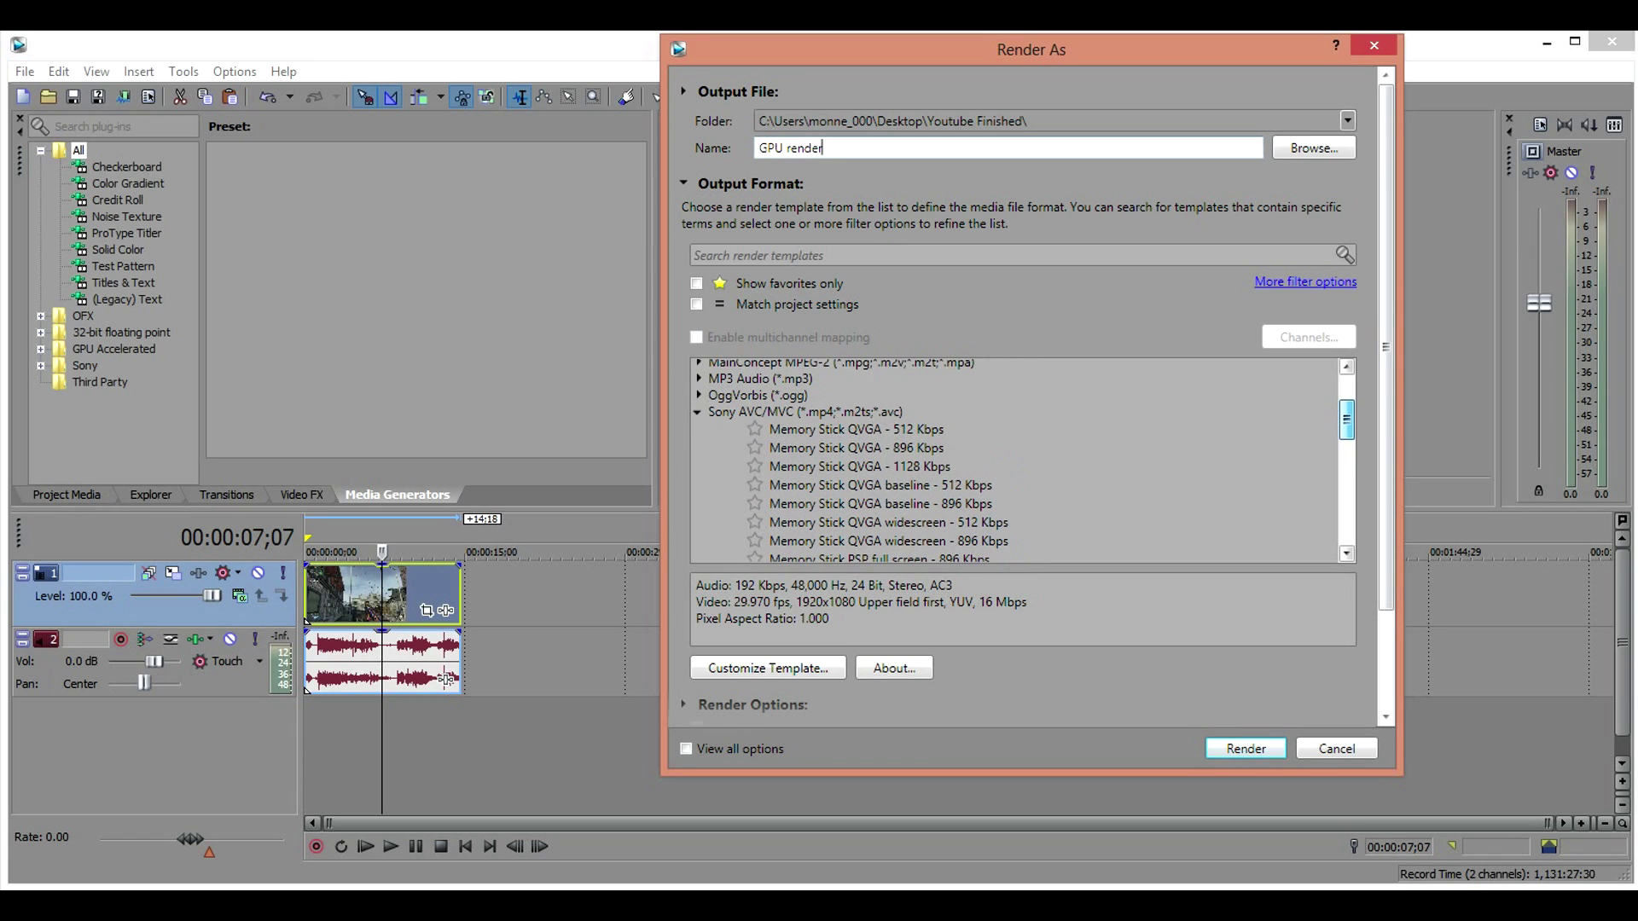
scroll(1015, 460, "up", 1)
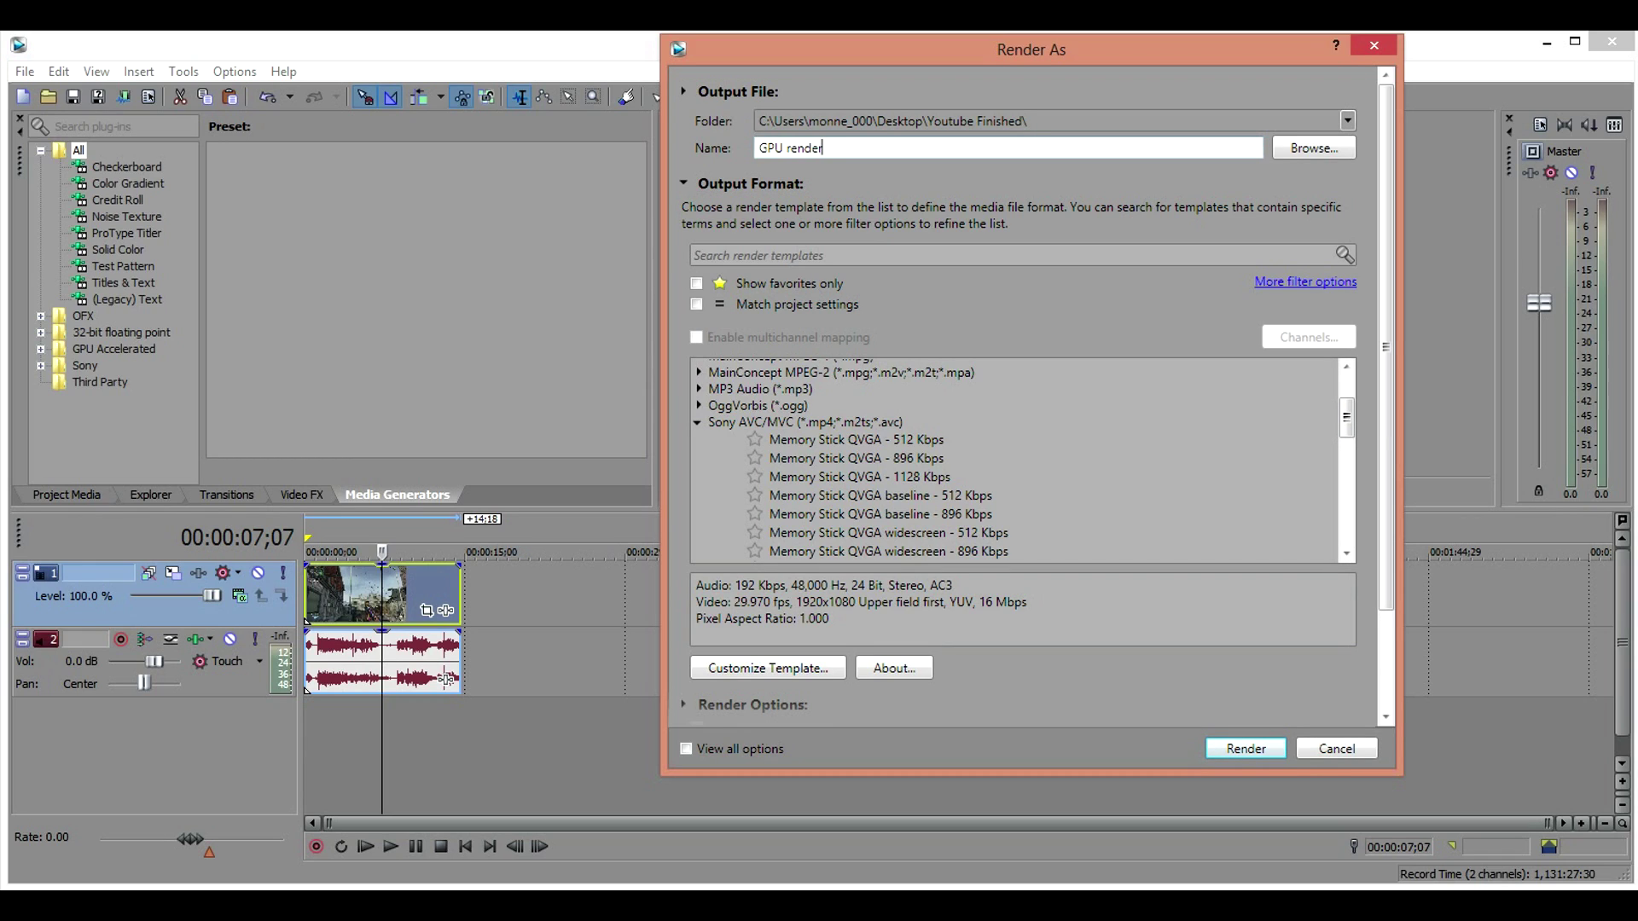
left_click(859, 476)
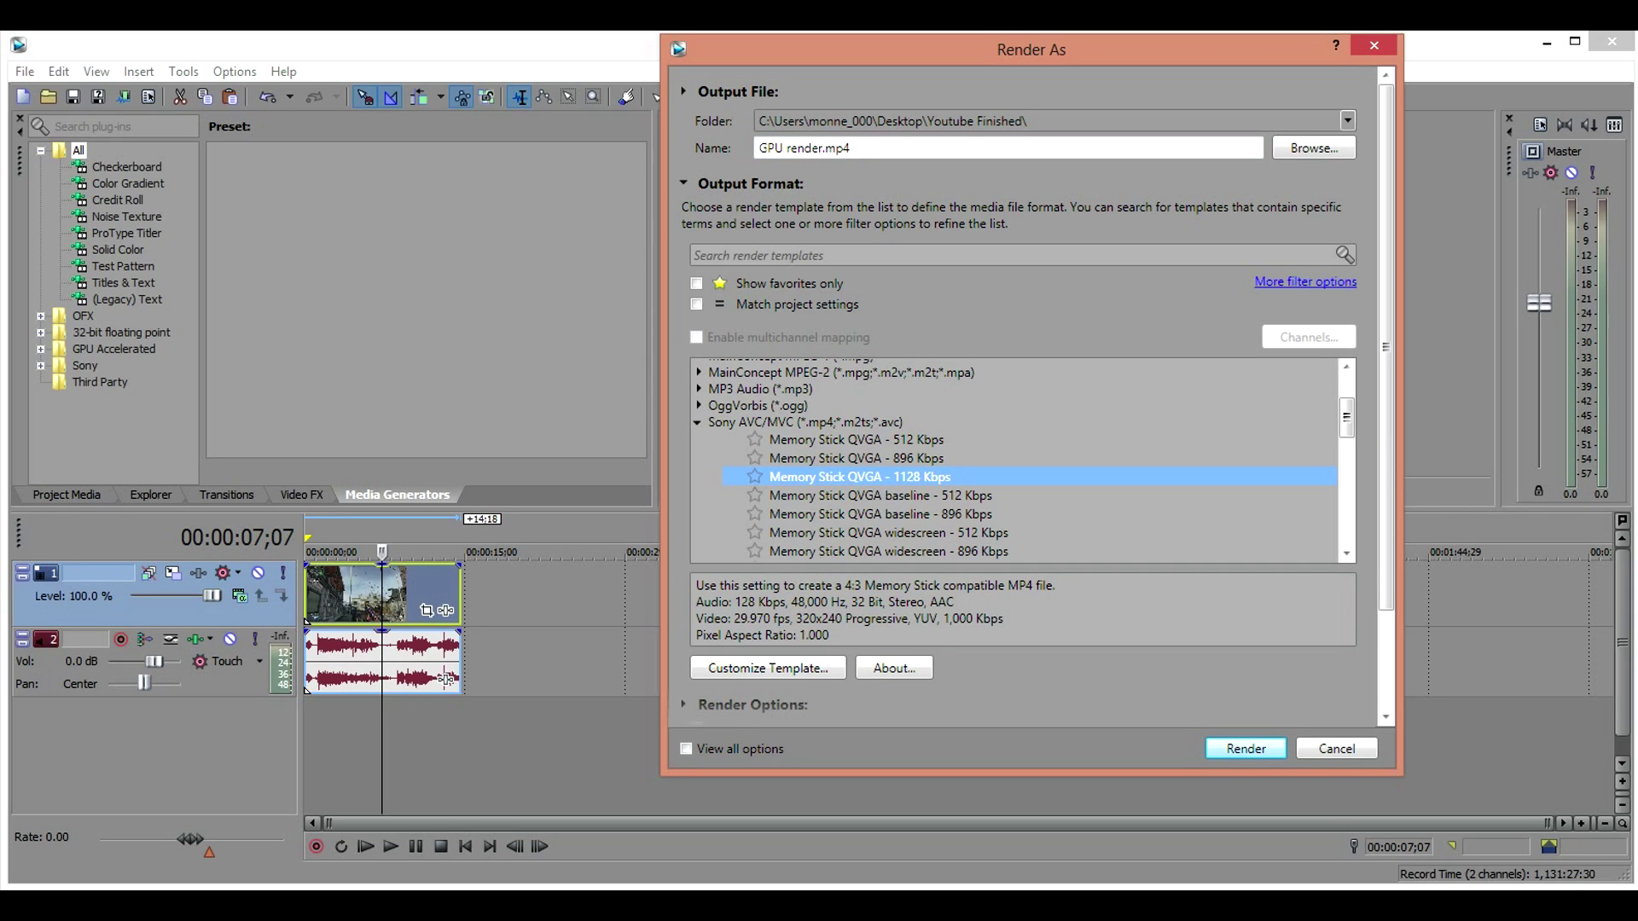
Step: Customize the template to AVC video, 1920x1080 frame size and 10,000,000 bps bit rate
left_click(768, 668)
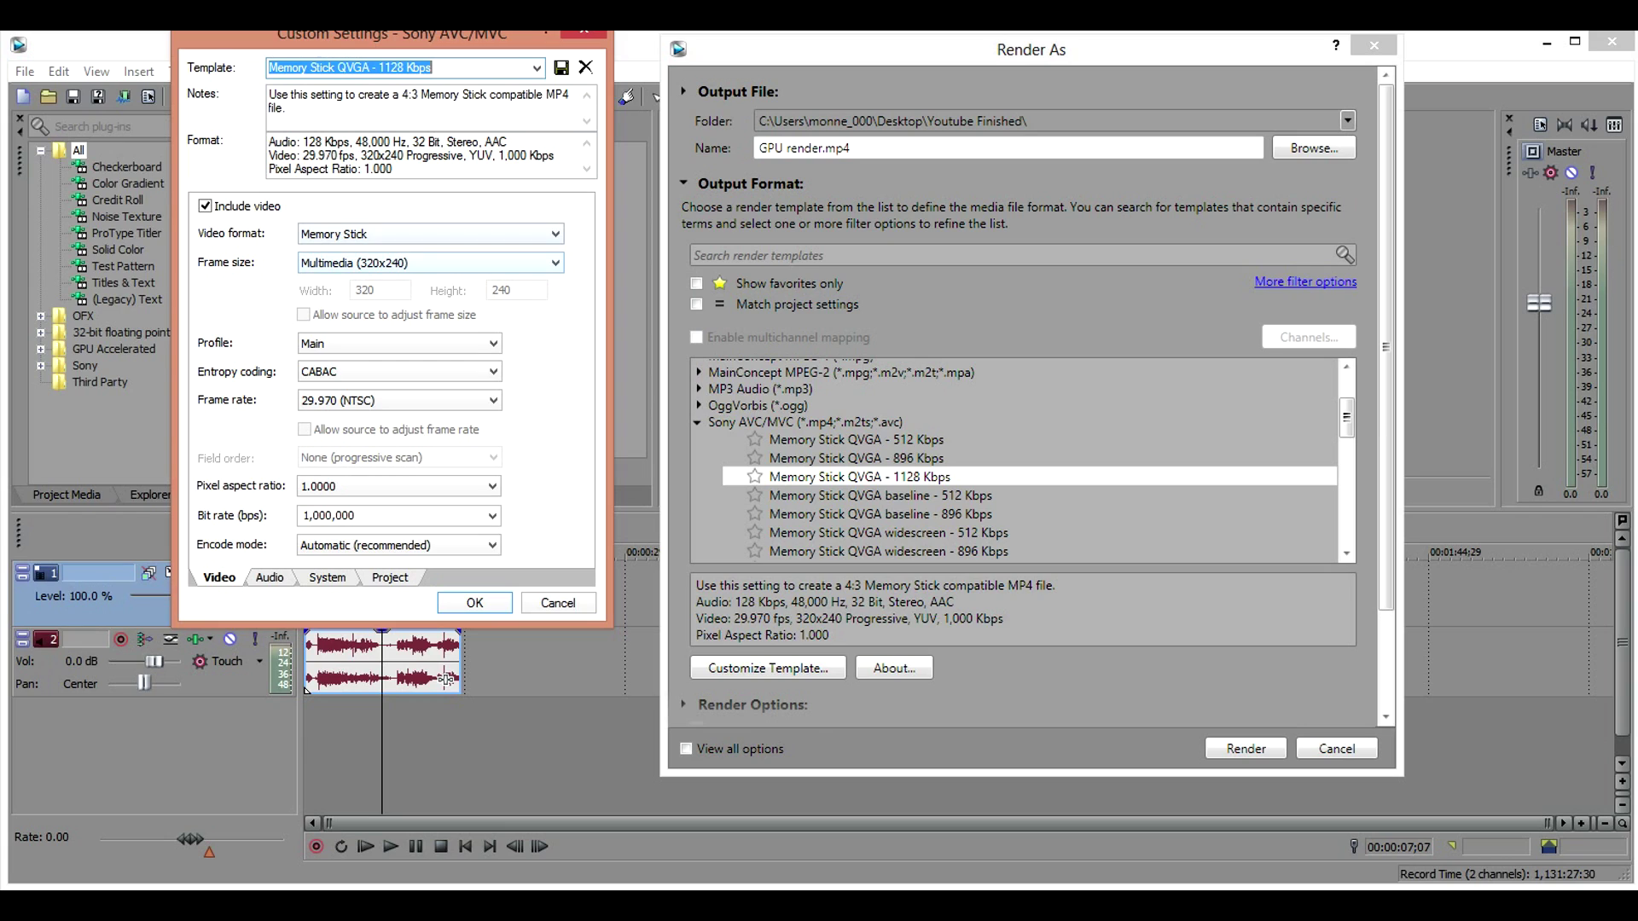
left_click(431, 234)
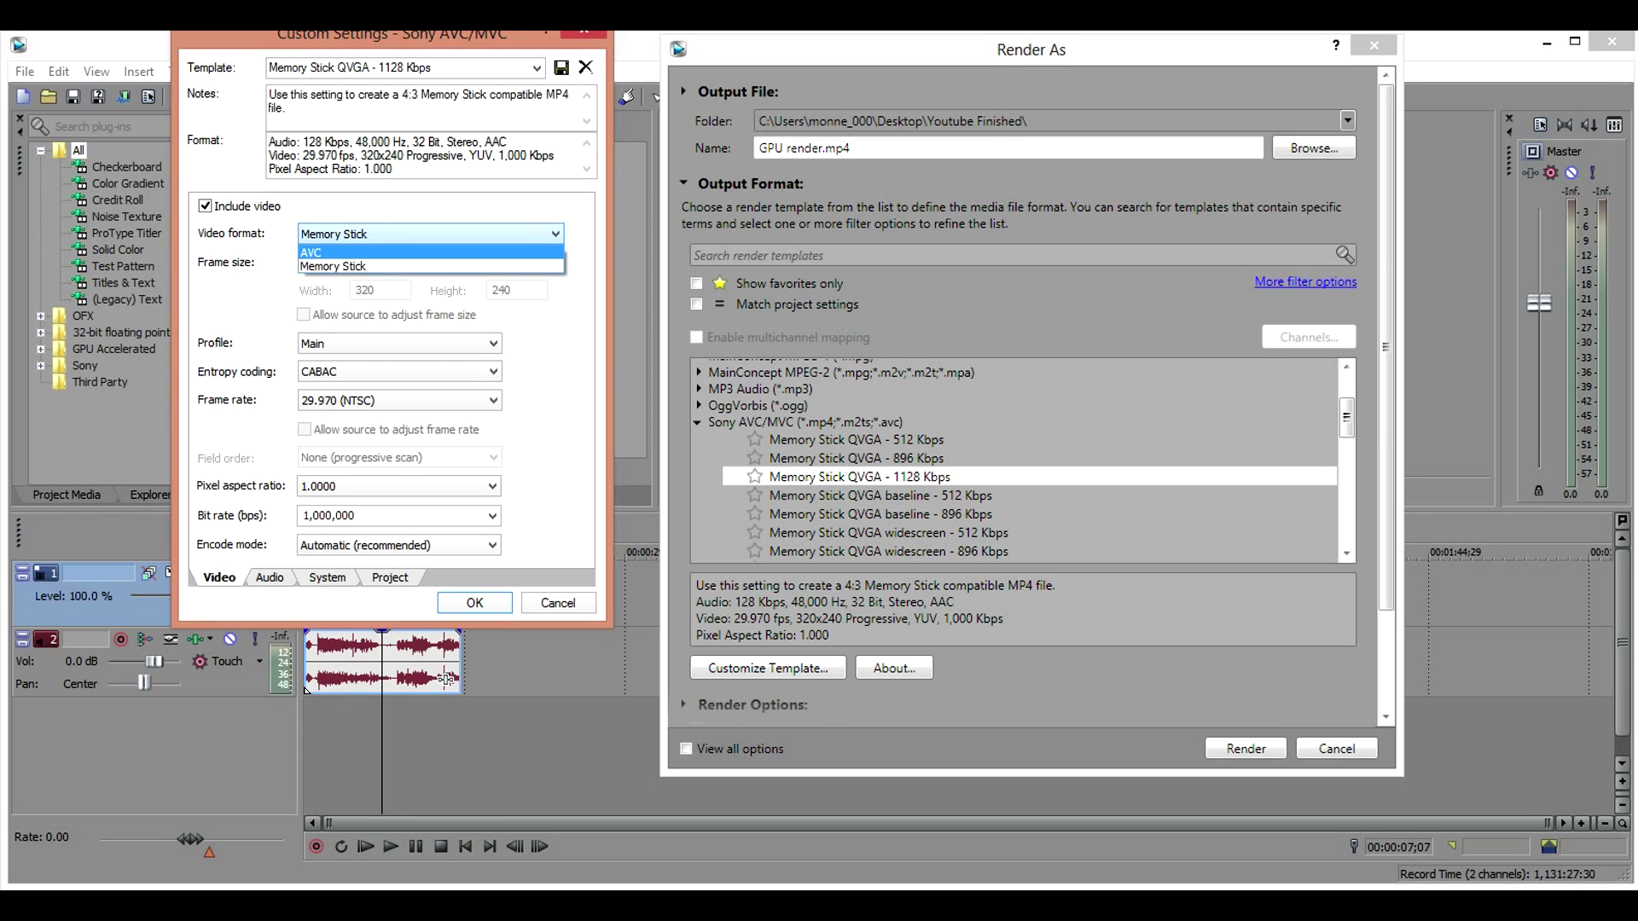
key("Return")
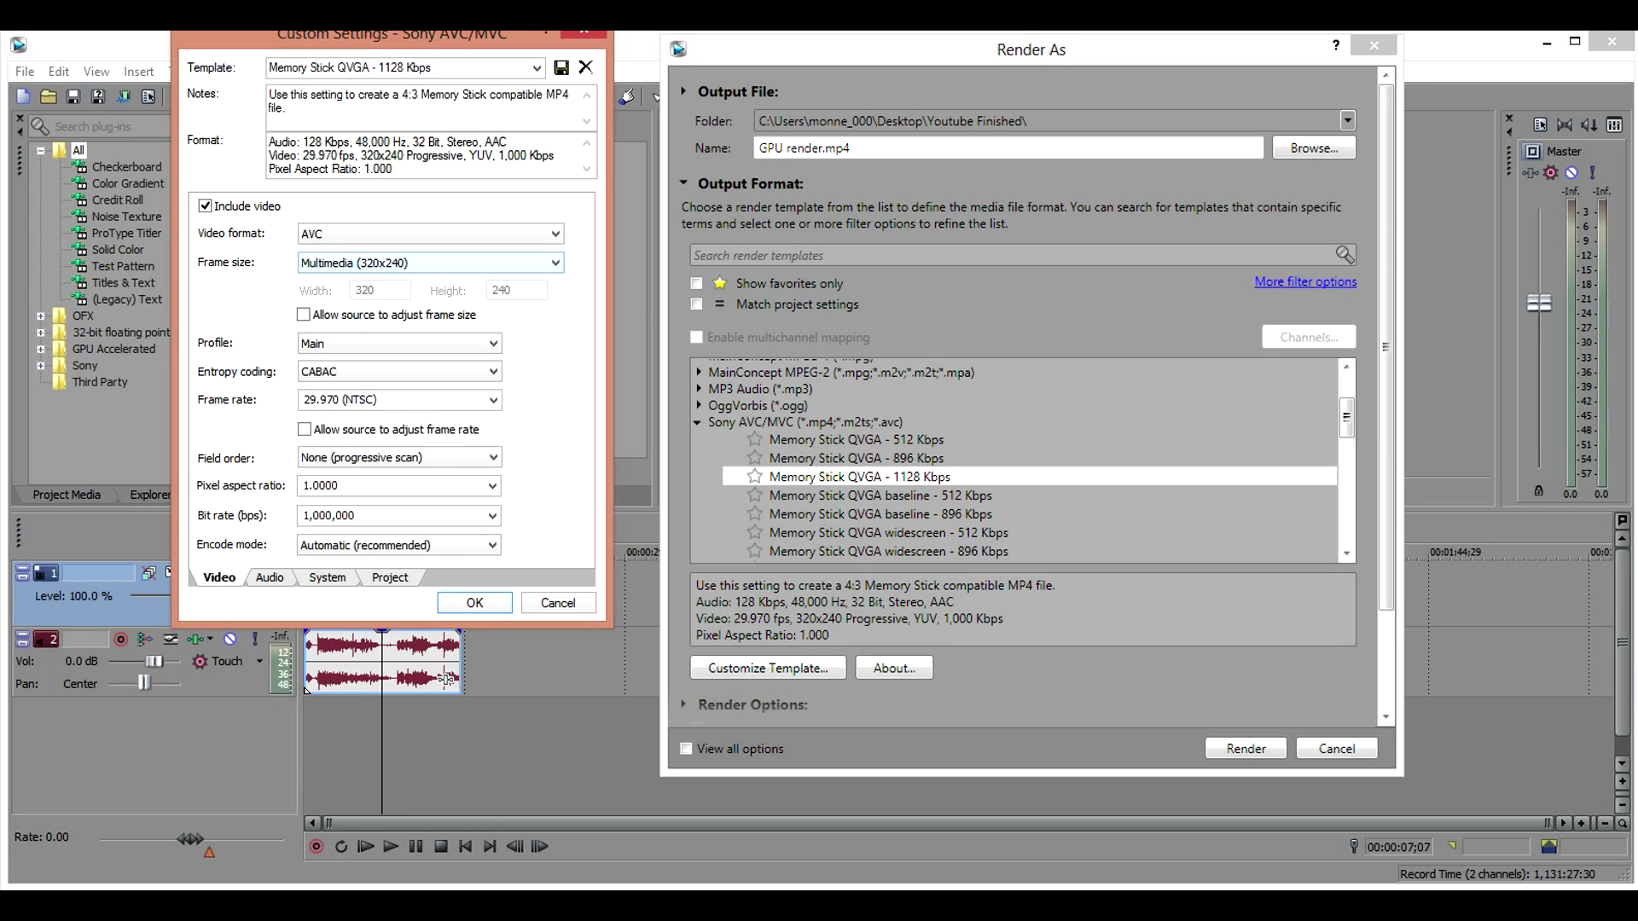
key("alt+Down")
key("Down")
key("Down")
key("Down")
key("Down")
key("Down")
key("Down")
key("Return")
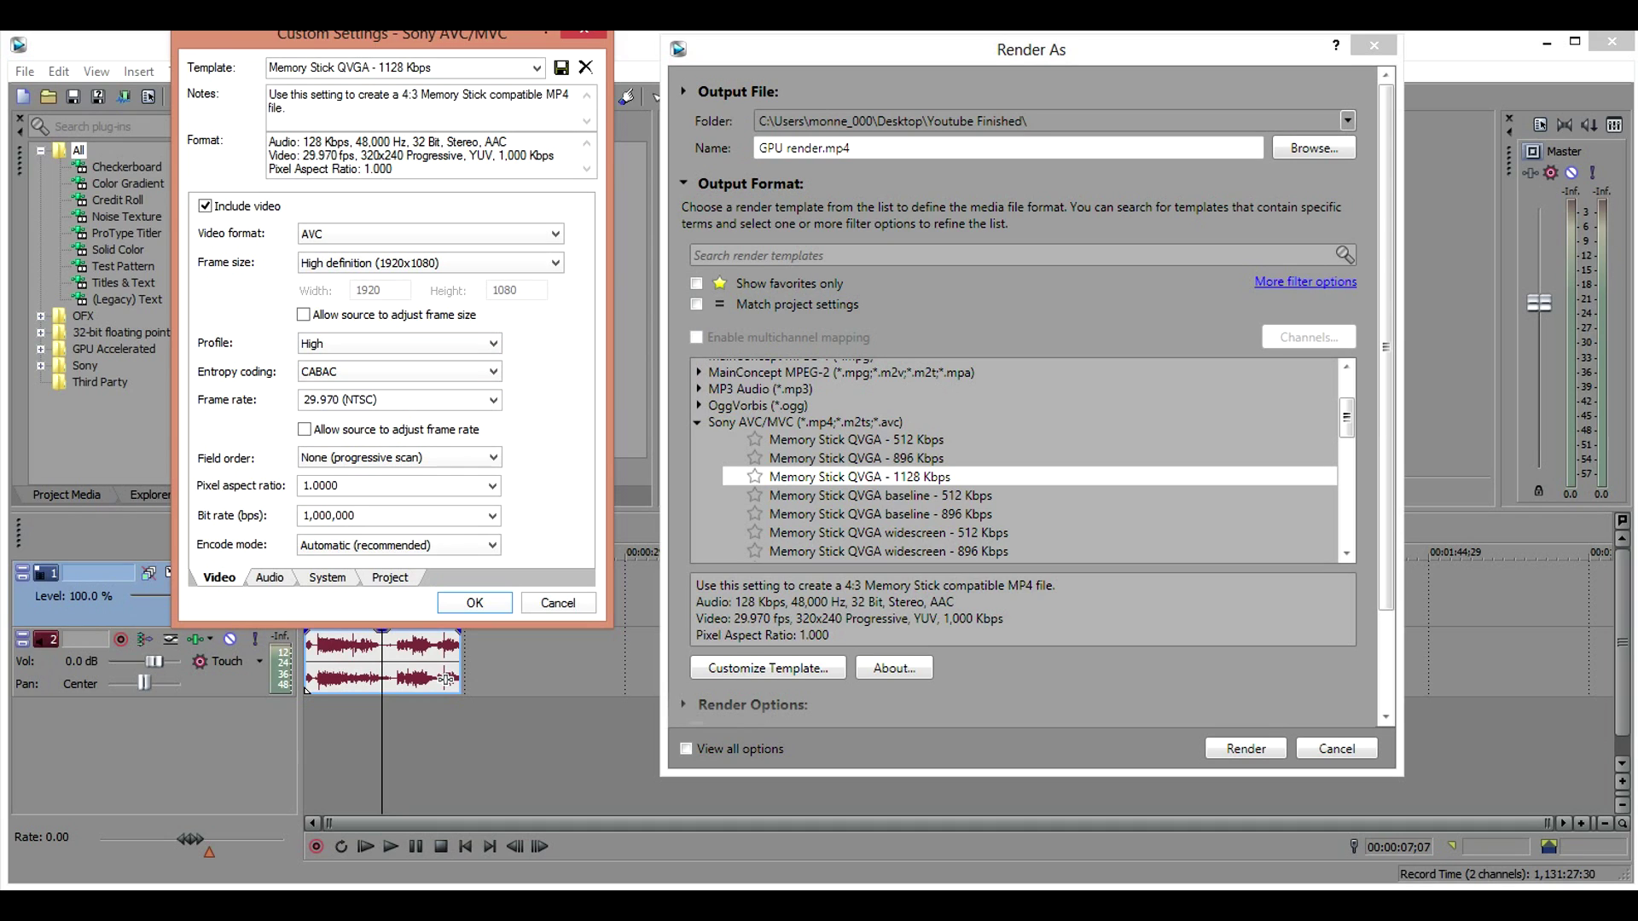
key("Tab")
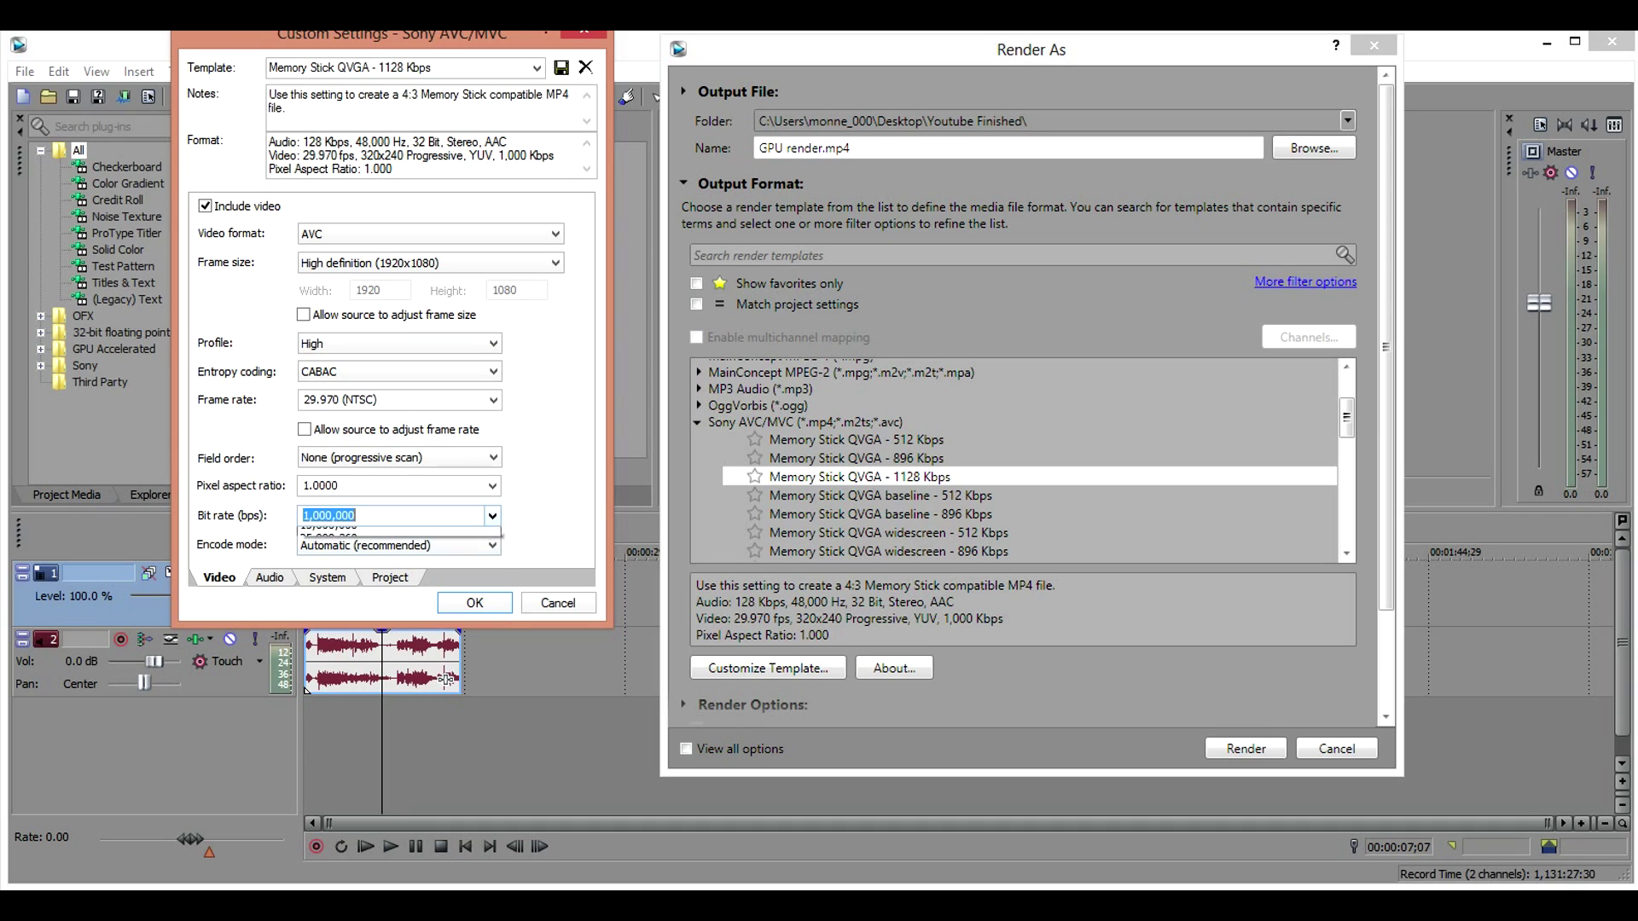
key("alt+Down")
key("Down")
key("Return")
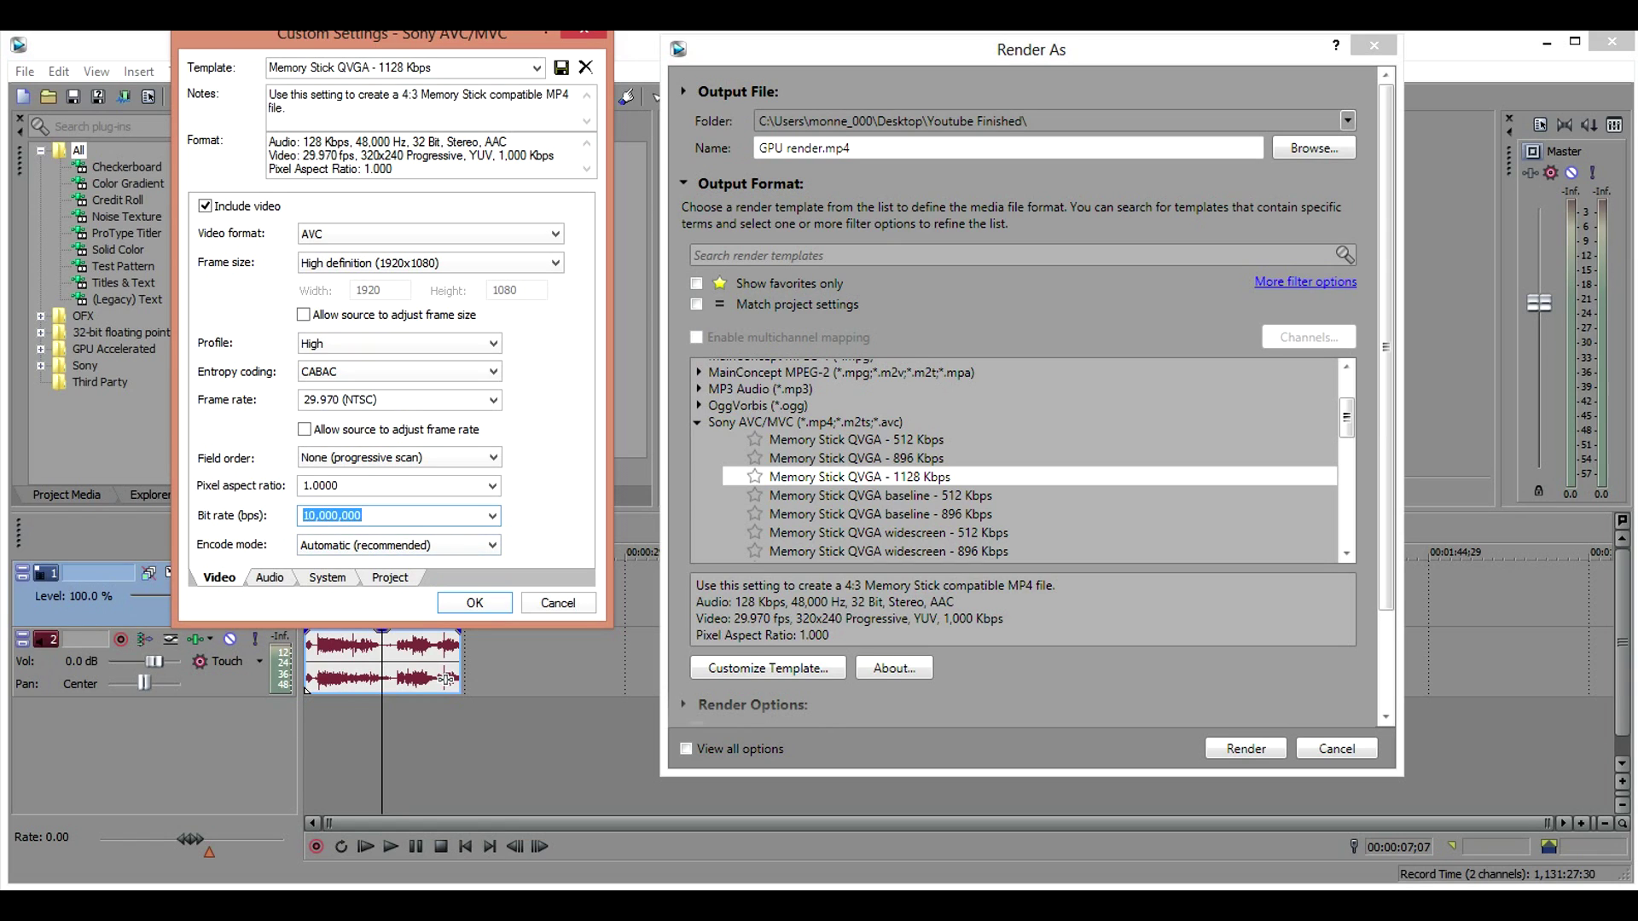
Step: Set encode mode to Render using GPU if available, then view the System settings
key("Tab")
key("alt+Down")
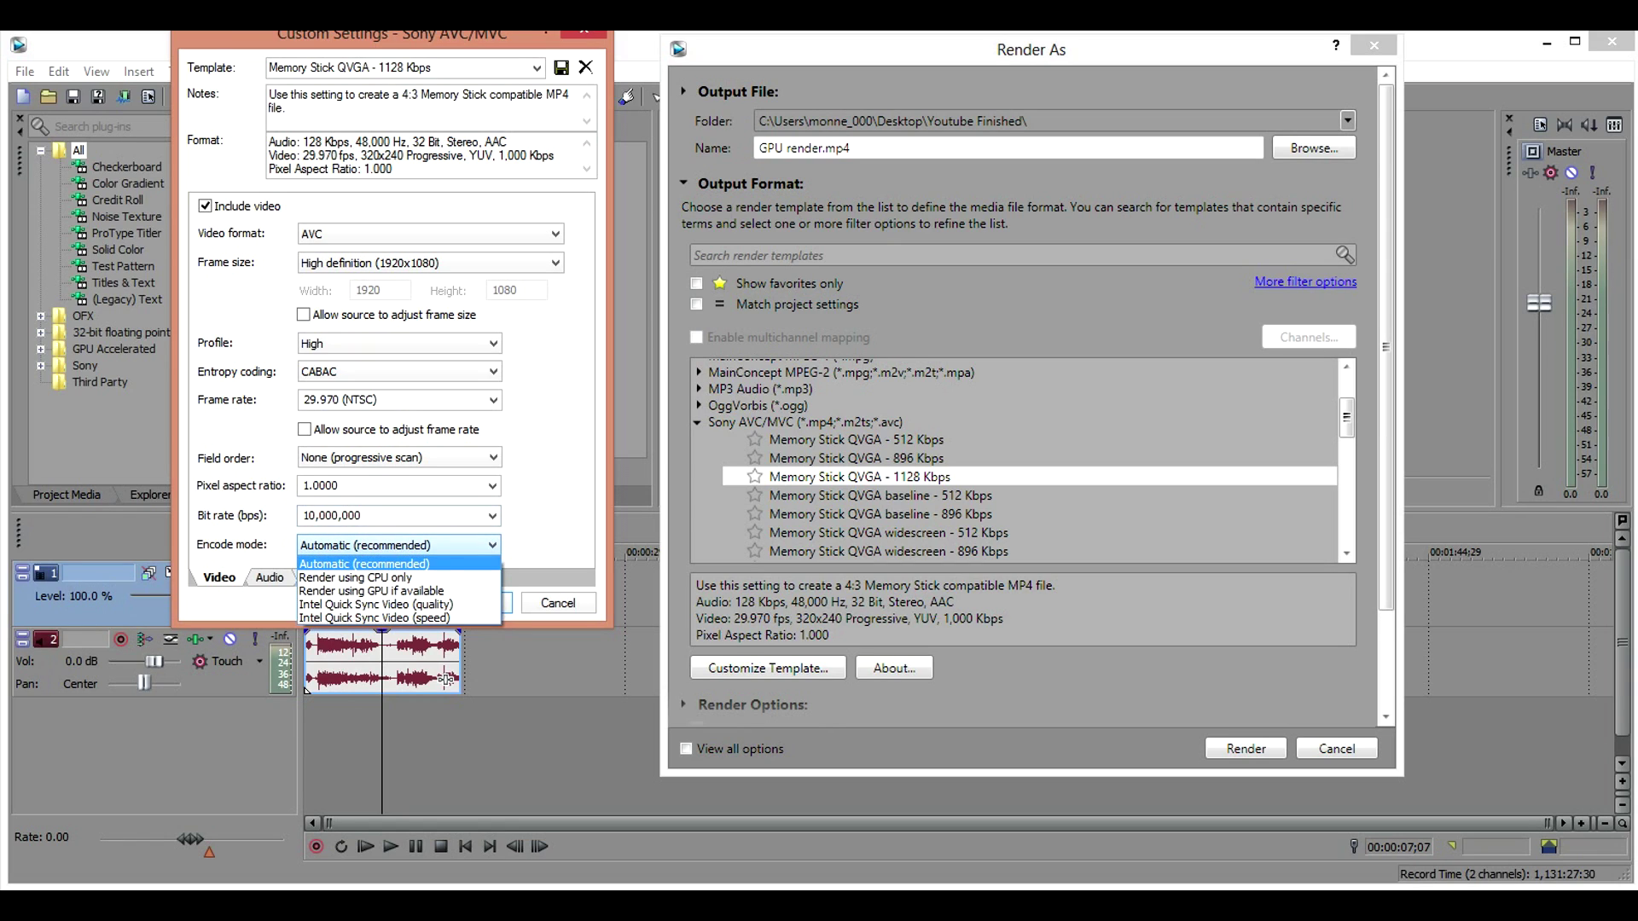
key("Down")
key("Down")
key("Down")
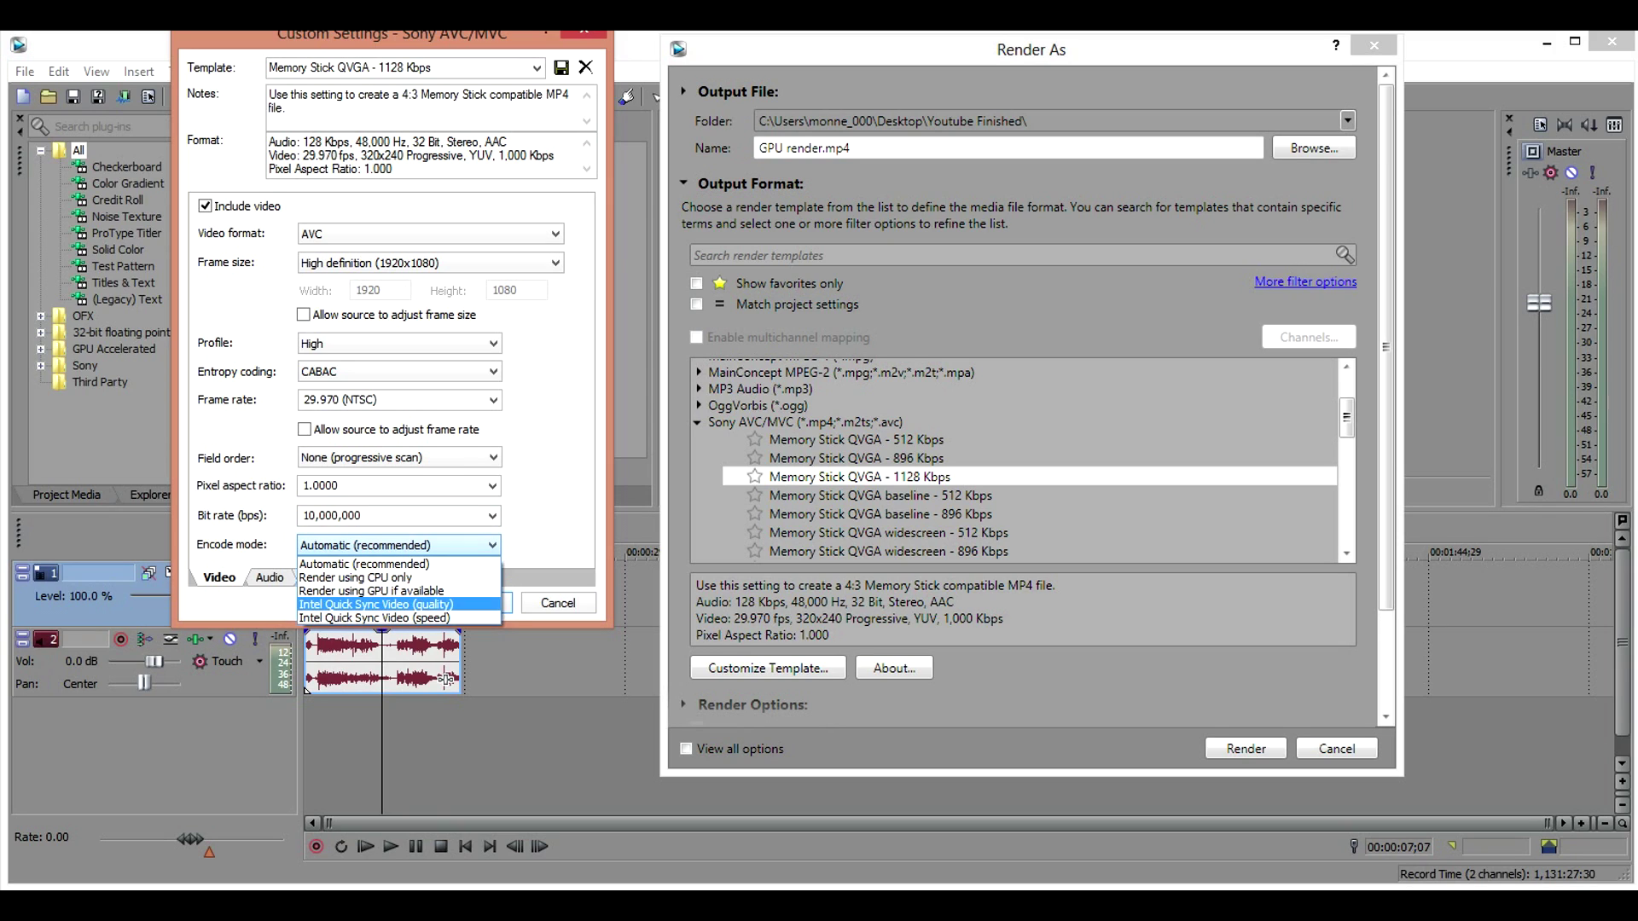
key("Up")
key("Return")
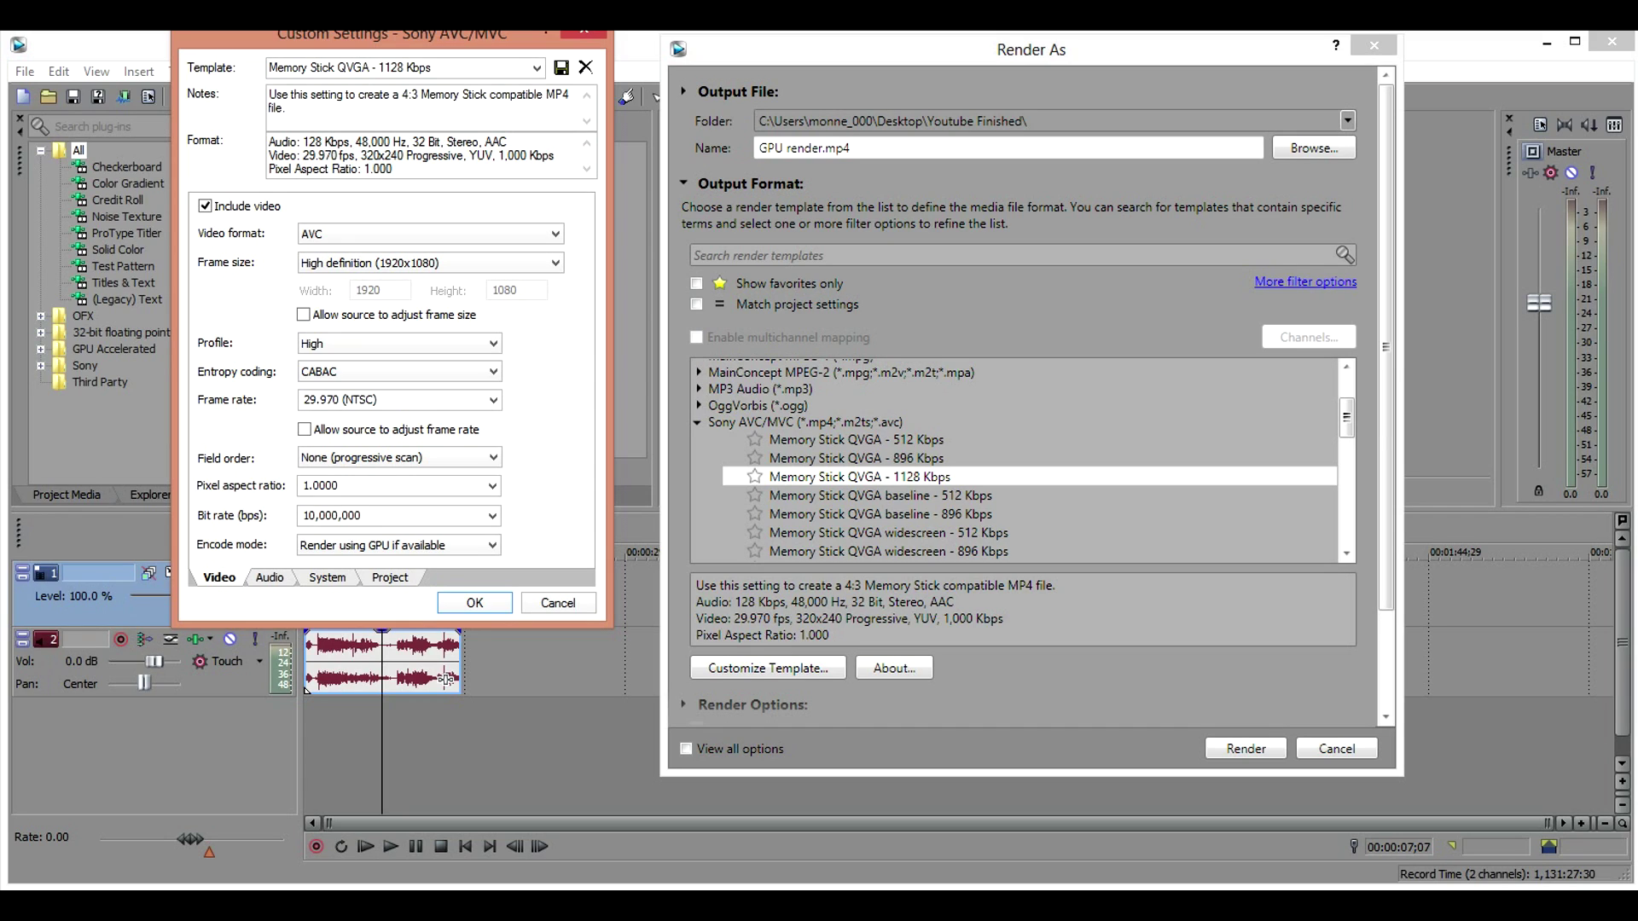
key("ctrl+Tab")
key("ctrl+Tab")
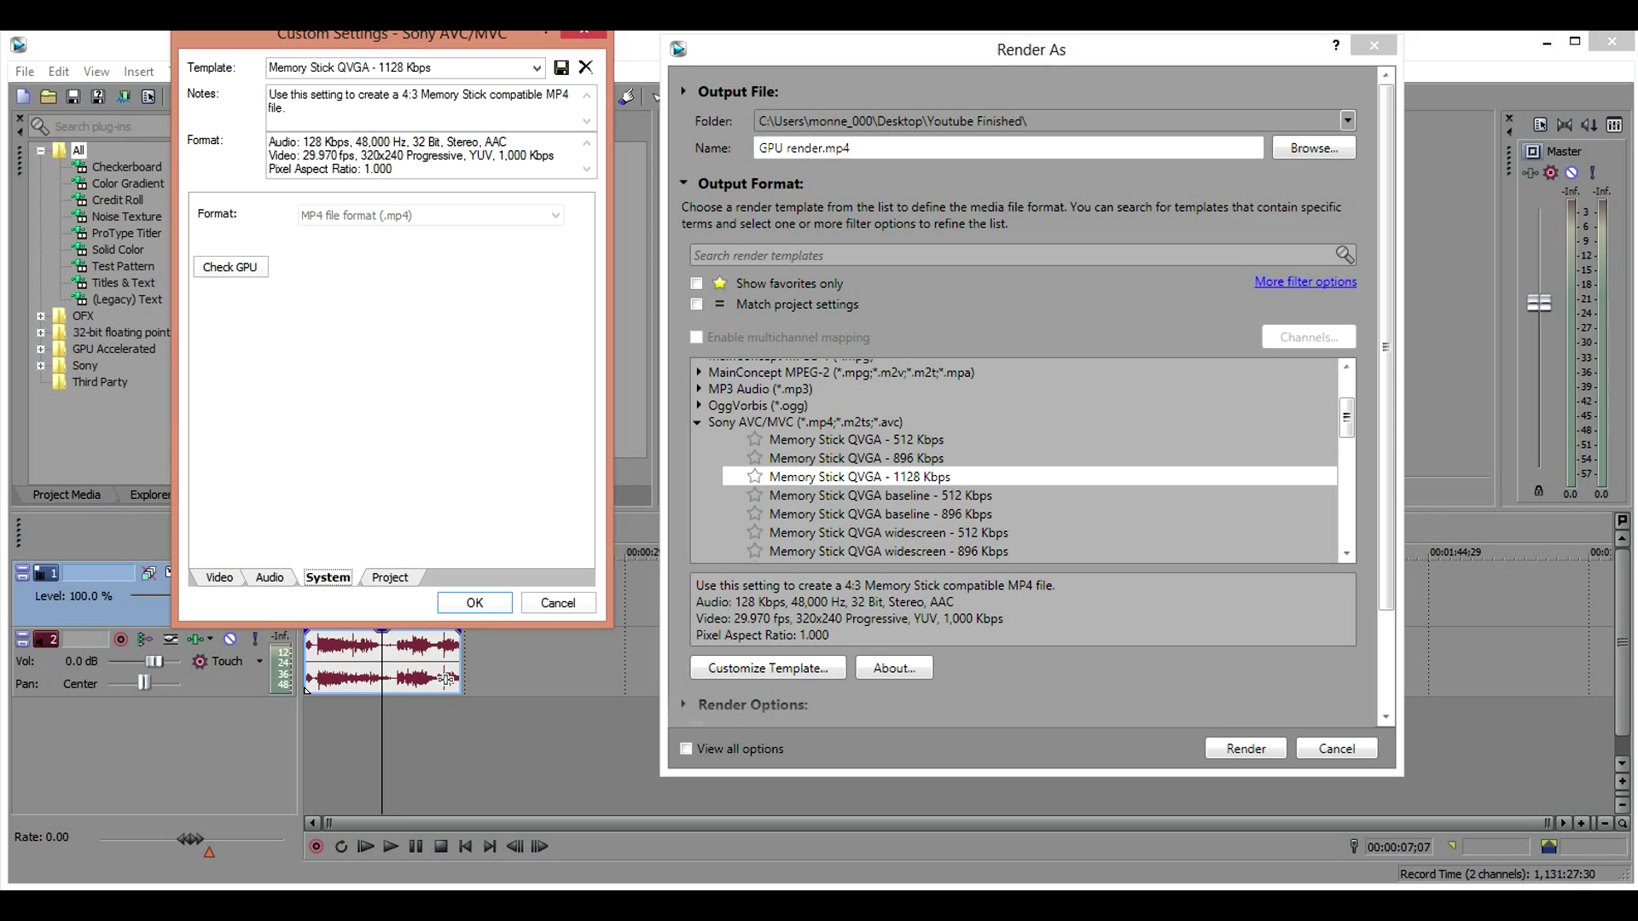
Step: Confirm OpenCL is available, keep the custom template, and start rendering GPU render.mp4
key("Tab")
key("space")
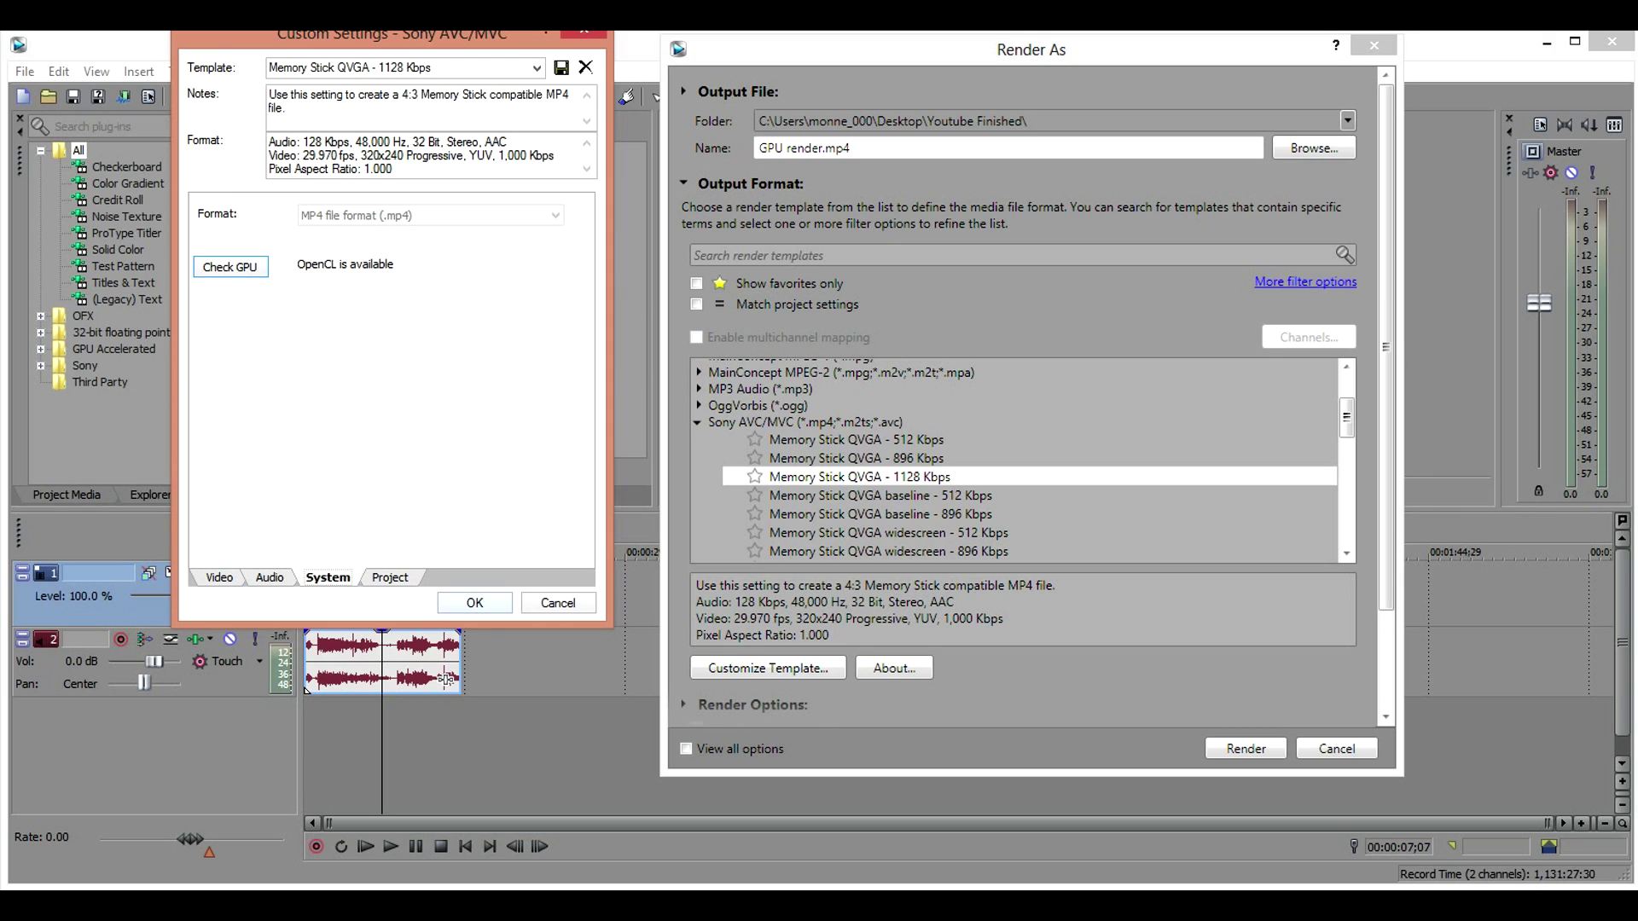
key("Tab")
key("Return")
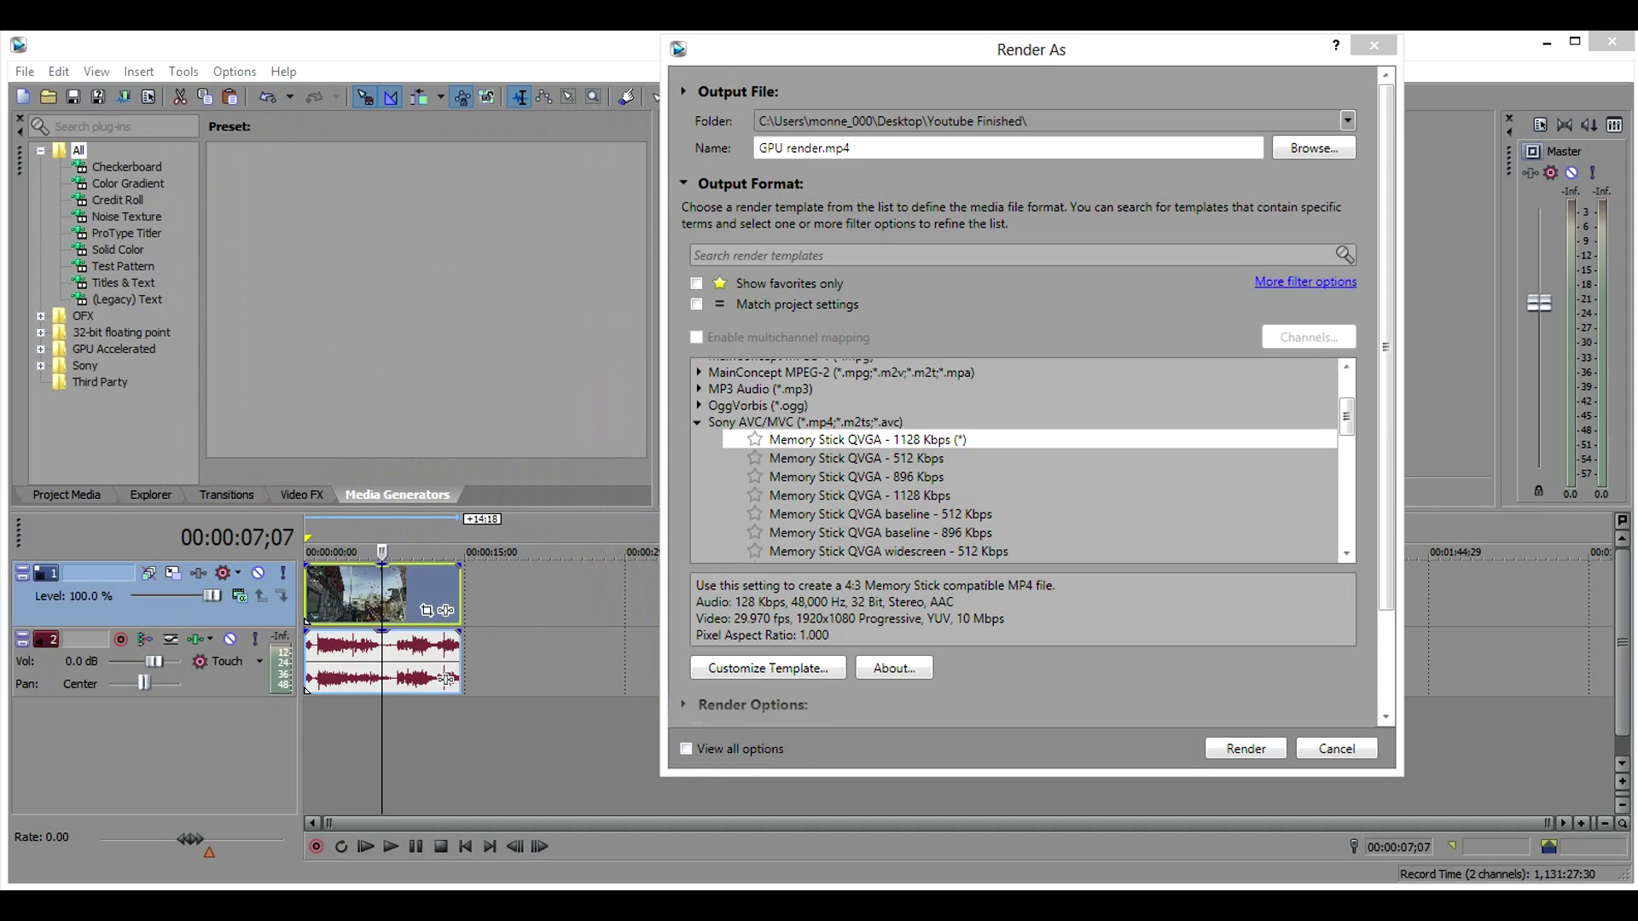
key("Return")
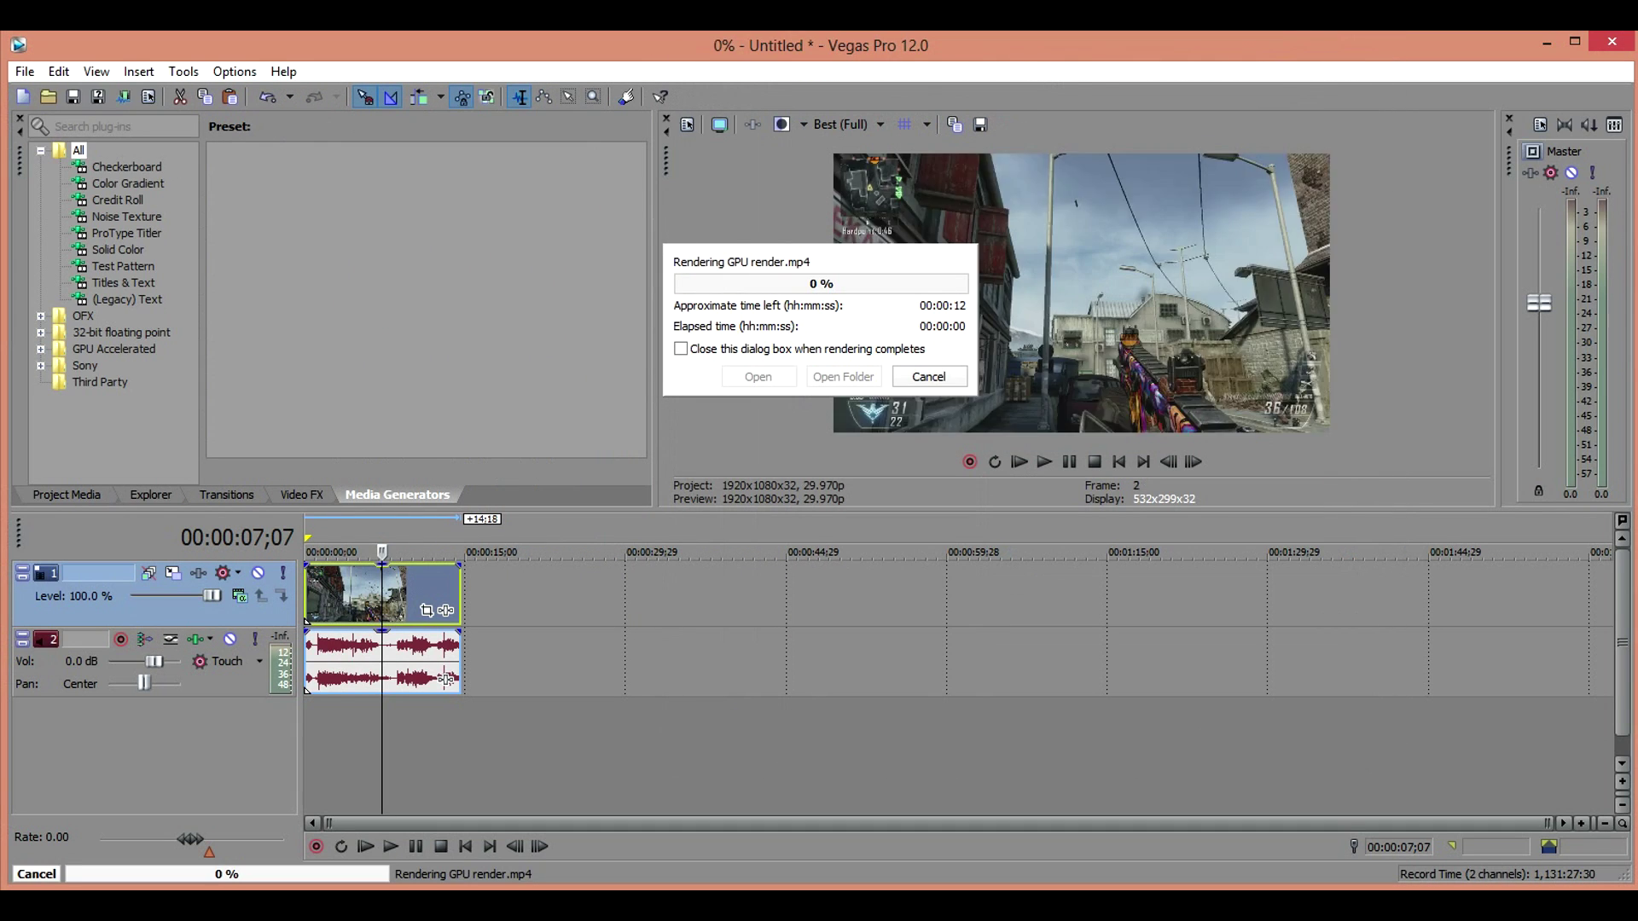